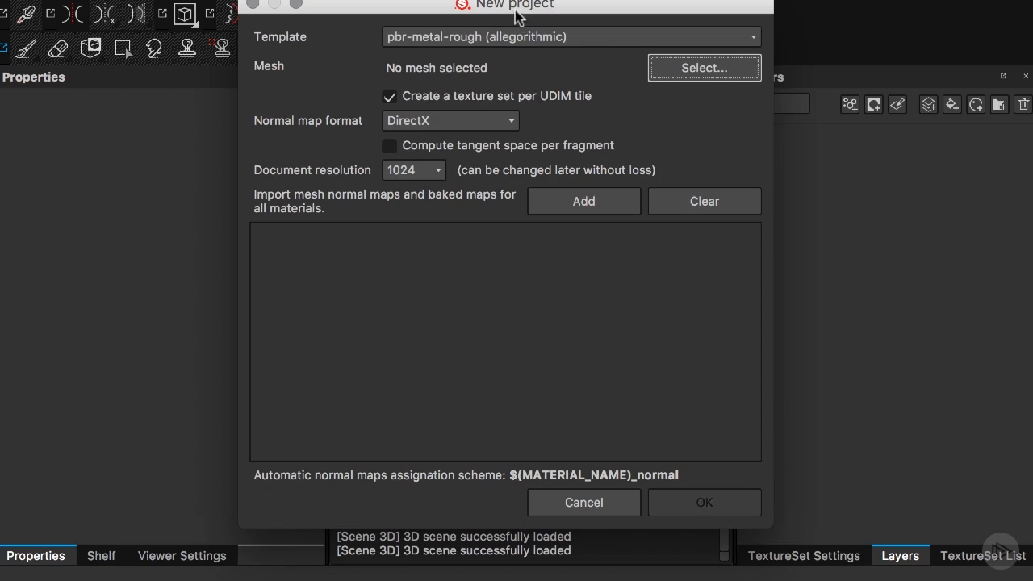
Load gramophone.fbx from the FBX folder as the mesh for the new project
{"action": "left_click_drag", "start_coordinate": [516, 16], "coordinate": [532, 38]}
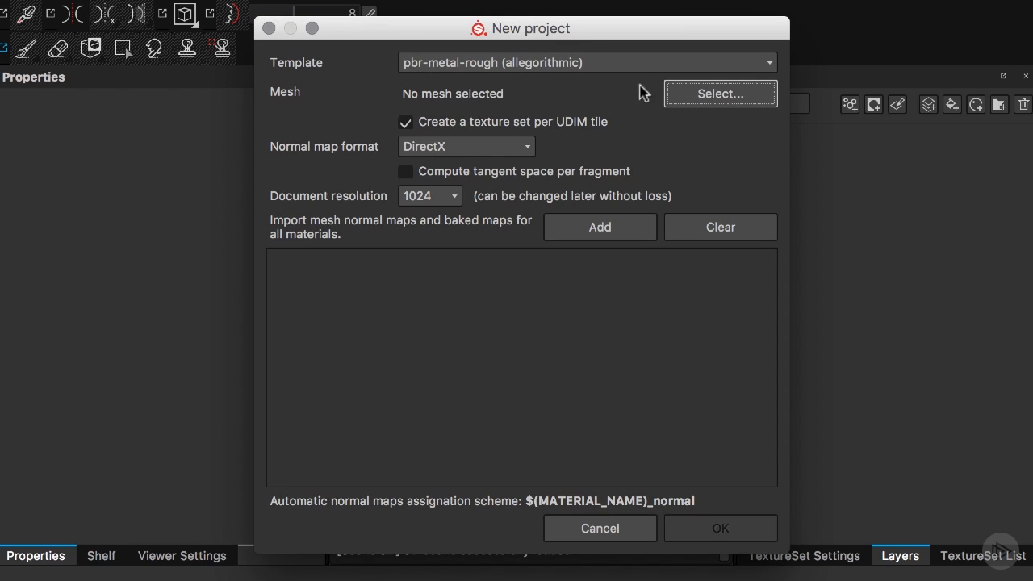
{"action": "left_click", "coordinate": [683, 97]}
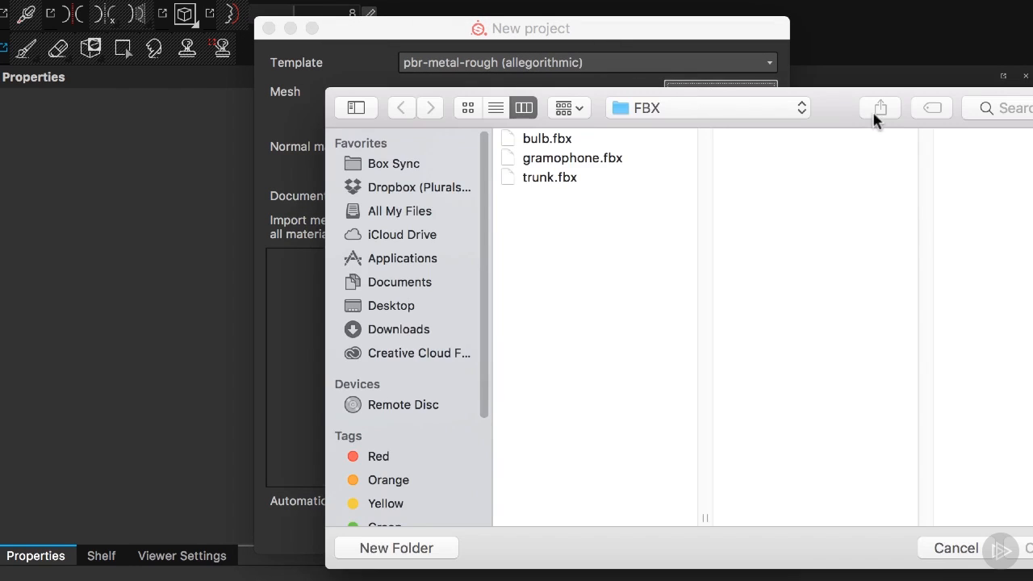
{"action": "left_click_drag", "start_coordinate": [831, 96], "coordinate": [688, 68]}
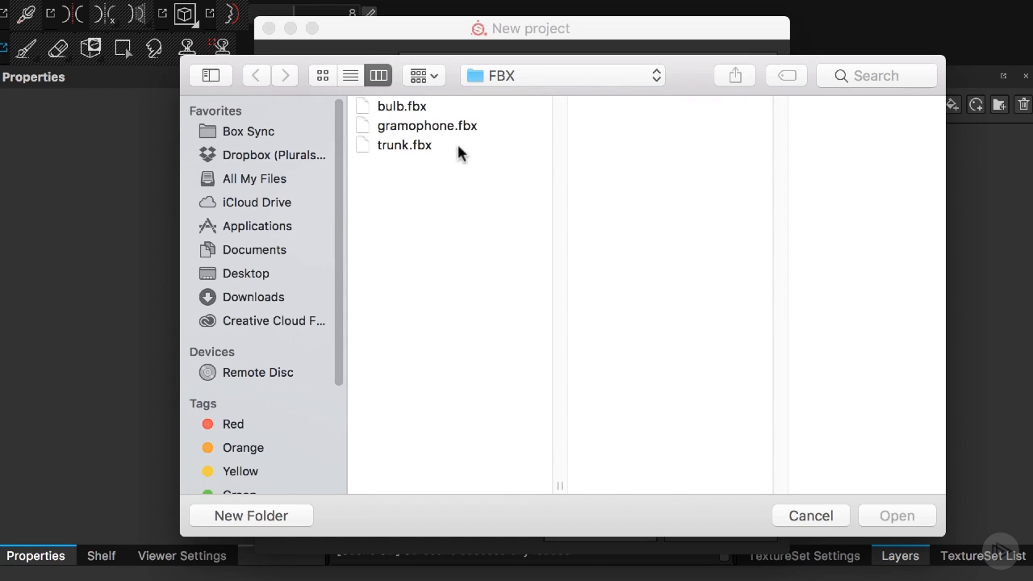
{"action": "left_click", "coordinate": [431, 128]}
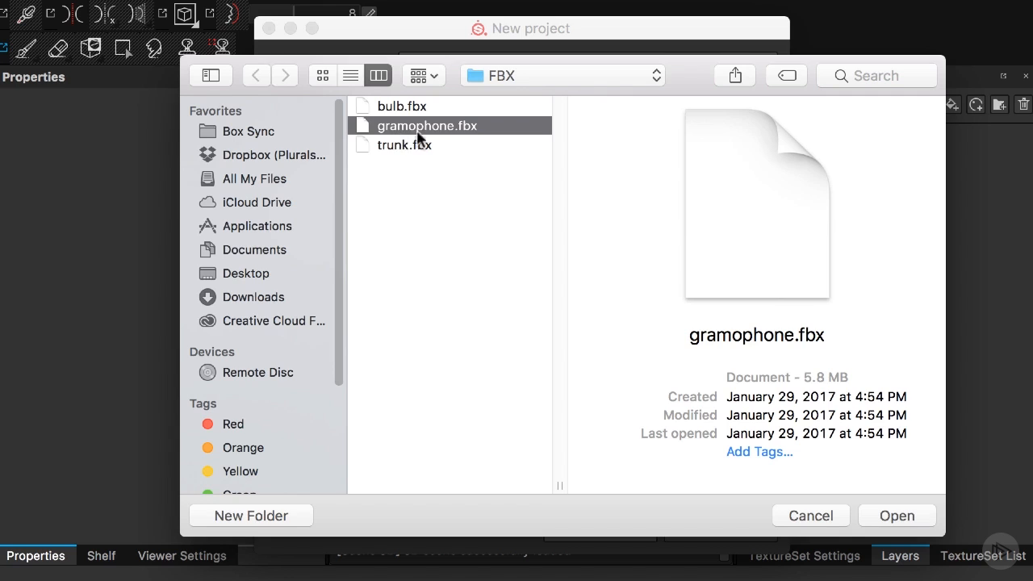
{"action": "left_click", "coordinate": [896, 523]}
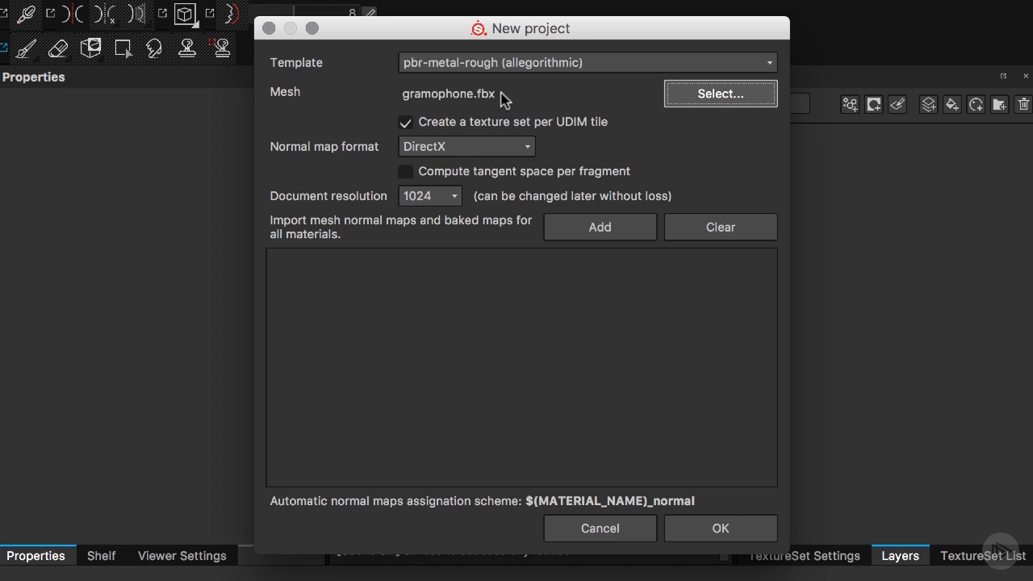
Create the project with a texture set per UDIM tile, OpenGL normal map format and a document resolution of 512
{"action": "left_click", "coordinate": [406, 123]}
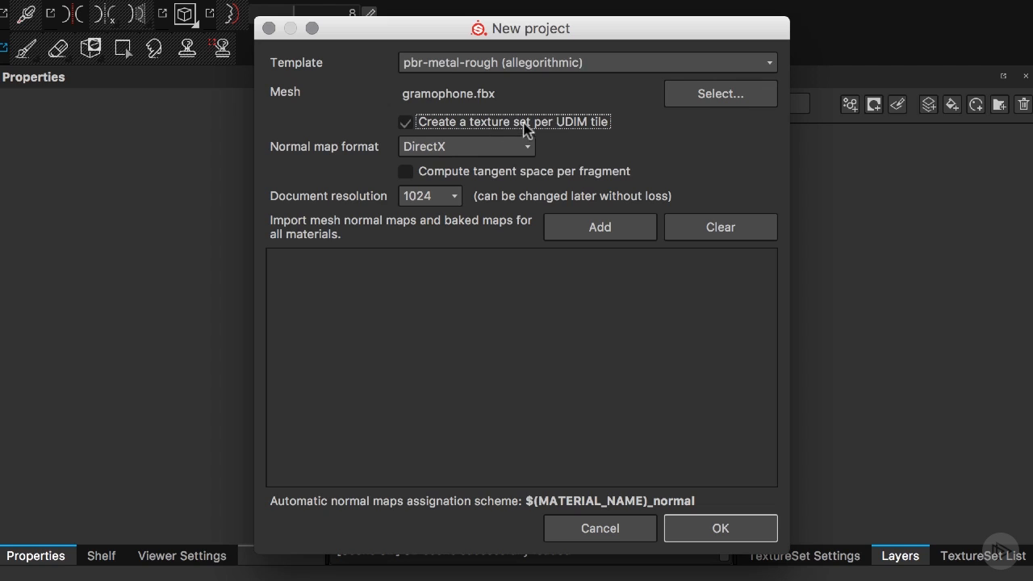
{"action": "left_click", "coordinate": [406, 122]}
{"action": "left_click", "coordinate": [457, 149]}
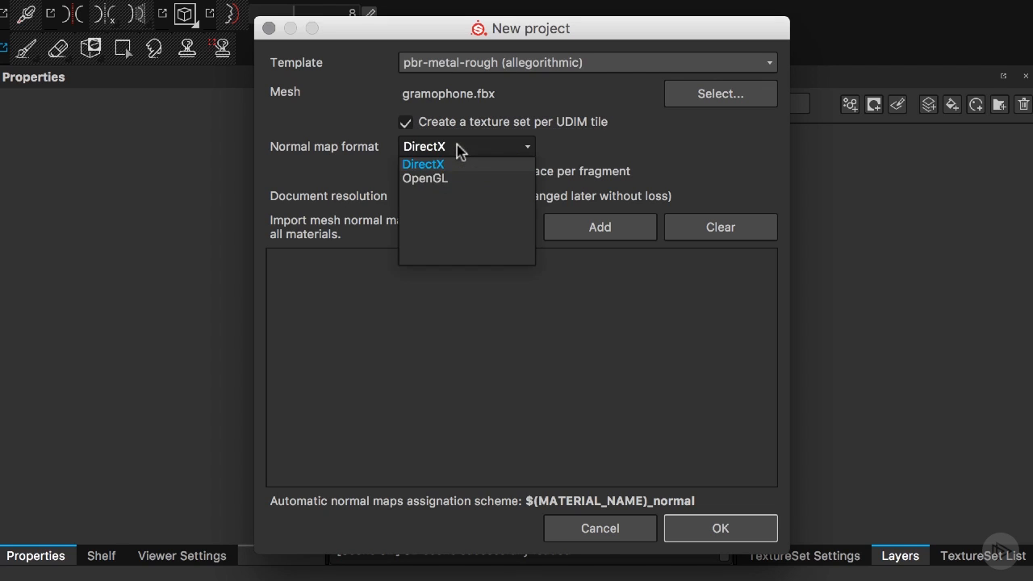
{"action": "left_click", "coordinate": [452, 179]}
{"action": "left_click", "coordinate": [440, 196]}
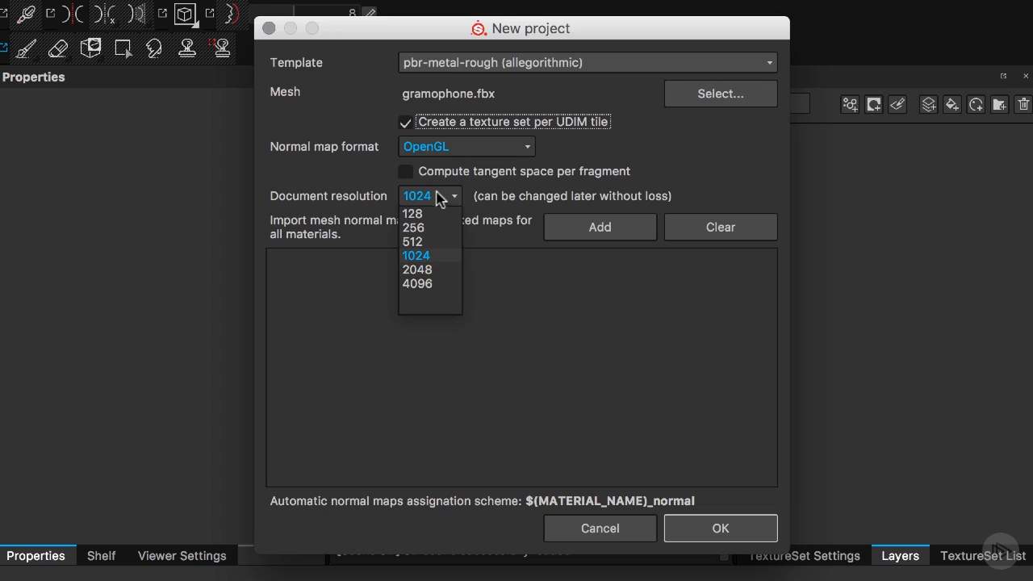
{"action": "left_click", "coordinate": [434, 239]}
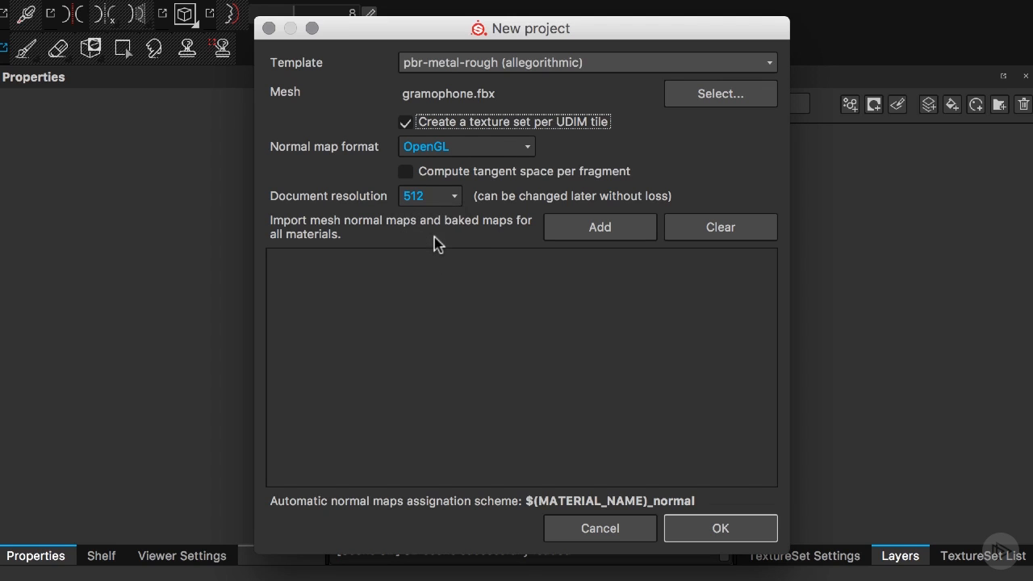
{"action": "left_click", "coordinate": [712, 529]}
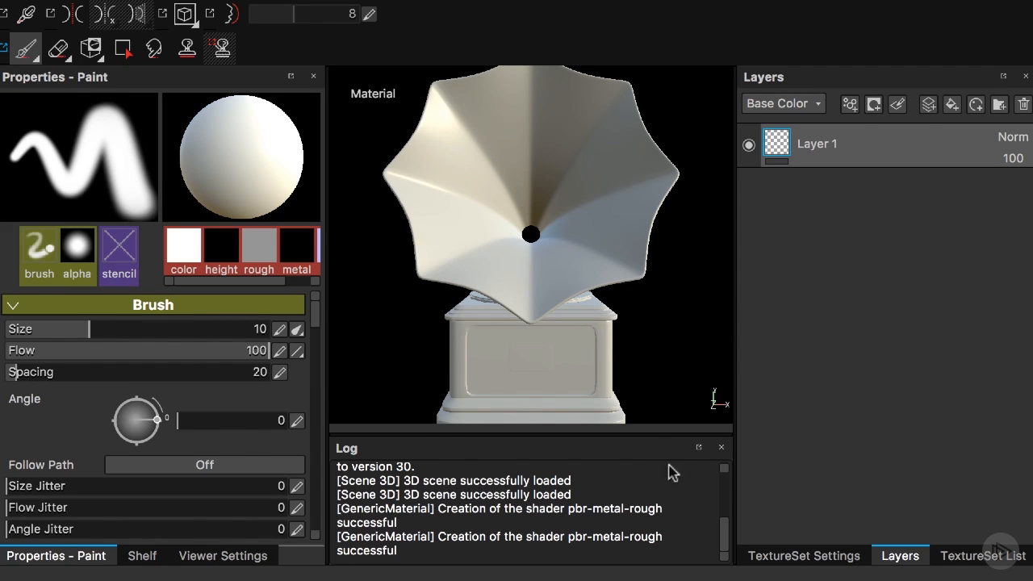
Set the camera rotation, zoom and wheel speeds to 1 in the preferences
{"action": "key", "text": "F1"}
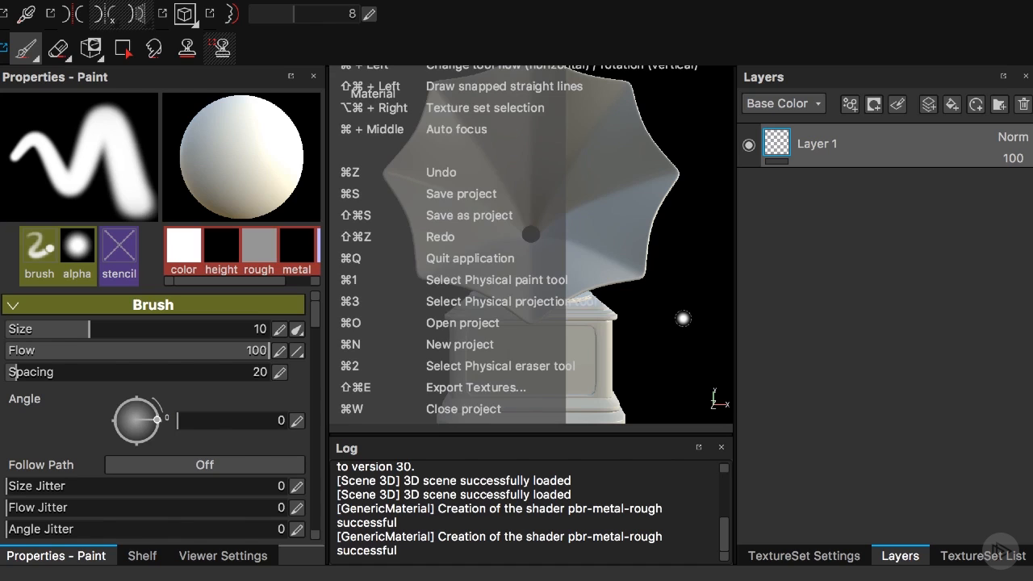
{"action": "key", "text": "super+comma"}
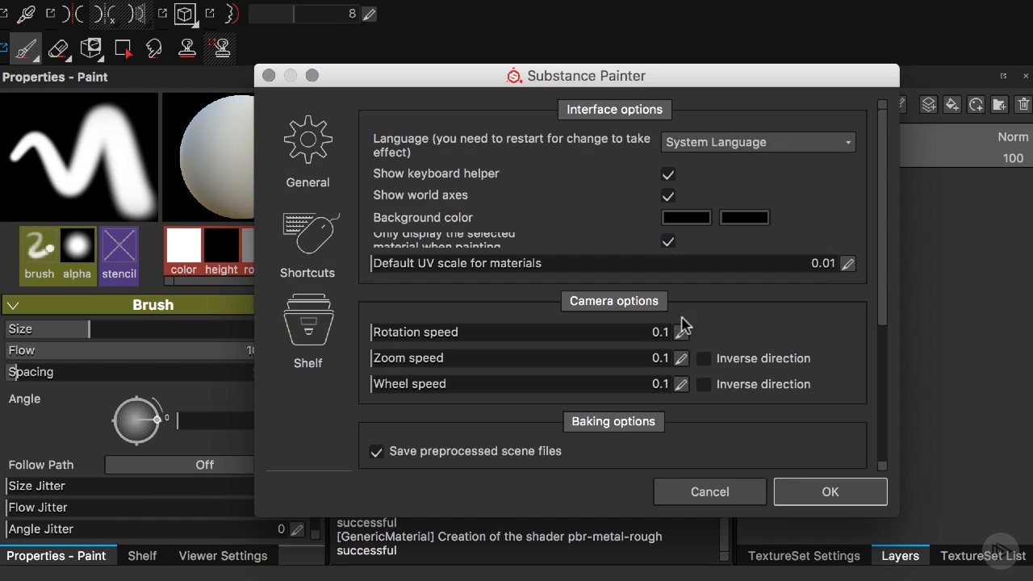
{"action": "left_click", "coordinate": [681, 331]}
{"action": "type", "text": "1"}
{"action": "key", "text": "Return"}
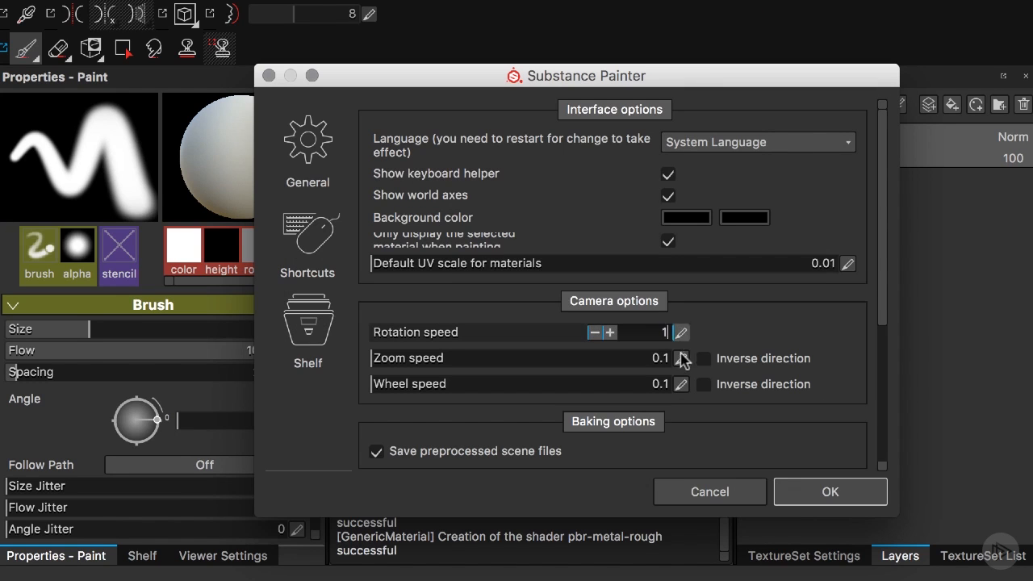
{"action": "left_click", "coordinate": [681, 359]}
{"action": "type", "text": "1"}
{"action": "left_click", "coordinate": [680, 384]}
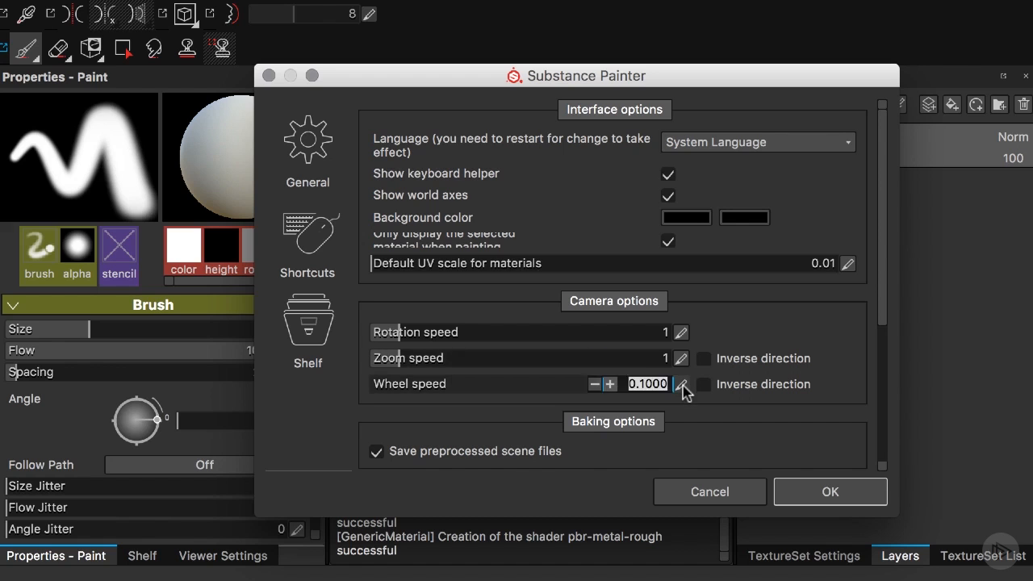
{"action": "type", "text": "1"}
{"action": "left_click", "coordinate": [806, 492]}
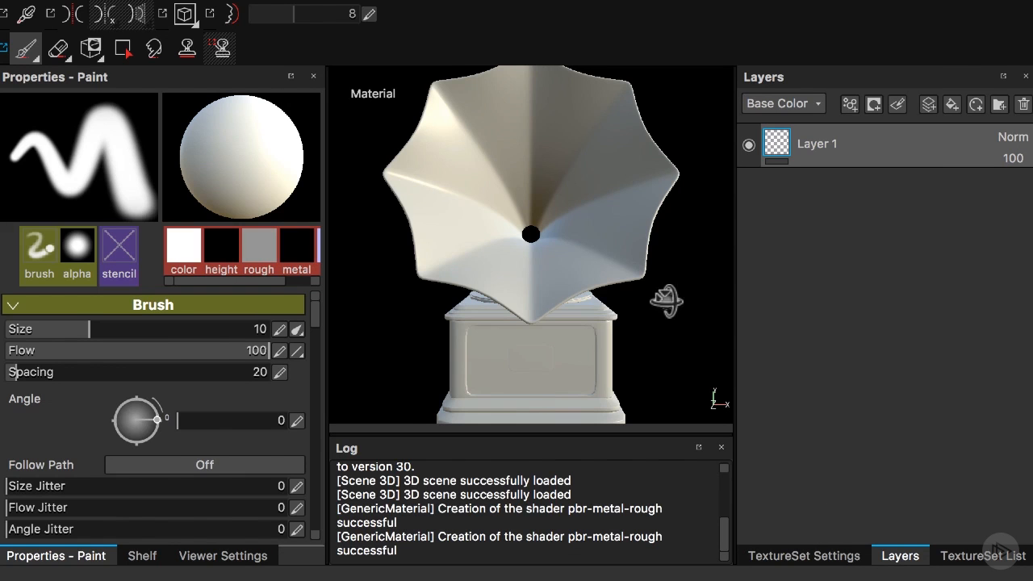
Toggle the visibility of individual texture sets such as 1001, 1003 and 1012 to examine which gramophone parts each covers
{"action": "left_click_drag", "start_coordinate": [668, 298], "coordinate": [565, 301], "text": "alt"}
{"action": "scroll", "coordinate": [564, 301], "scroll_direction": "up", "scroll_amount": 2}
{"action": "scroll", "coordinate": [565, 301], "scroll_direction": "down", "scroll_amount": 4}
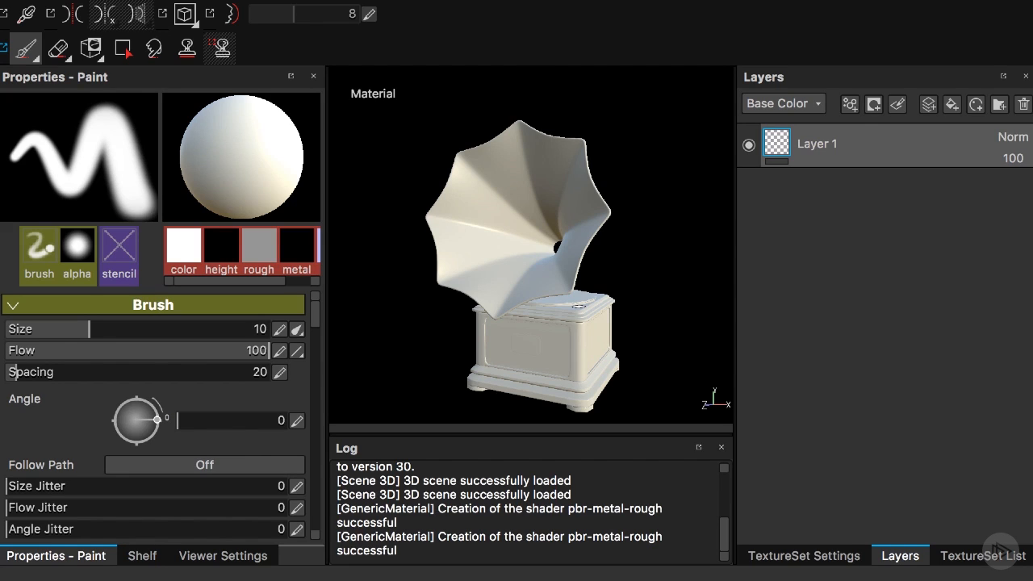
{"action": "left_click", "coordinate": [999, 556]}
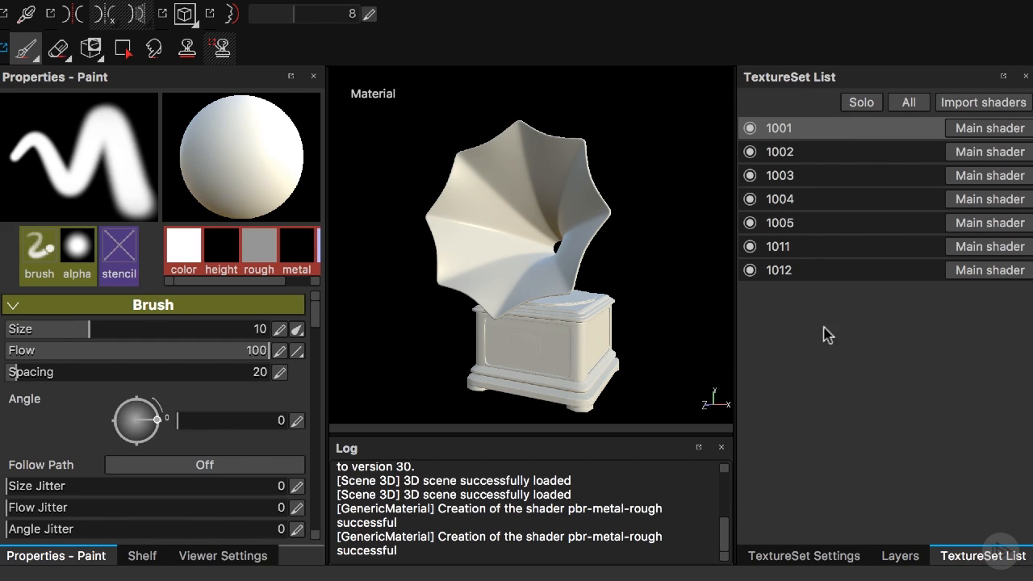
{"action": "left_click", "coordinate": [749, 128]}
{"action": "left_click", "coordinate": [750, 129]}
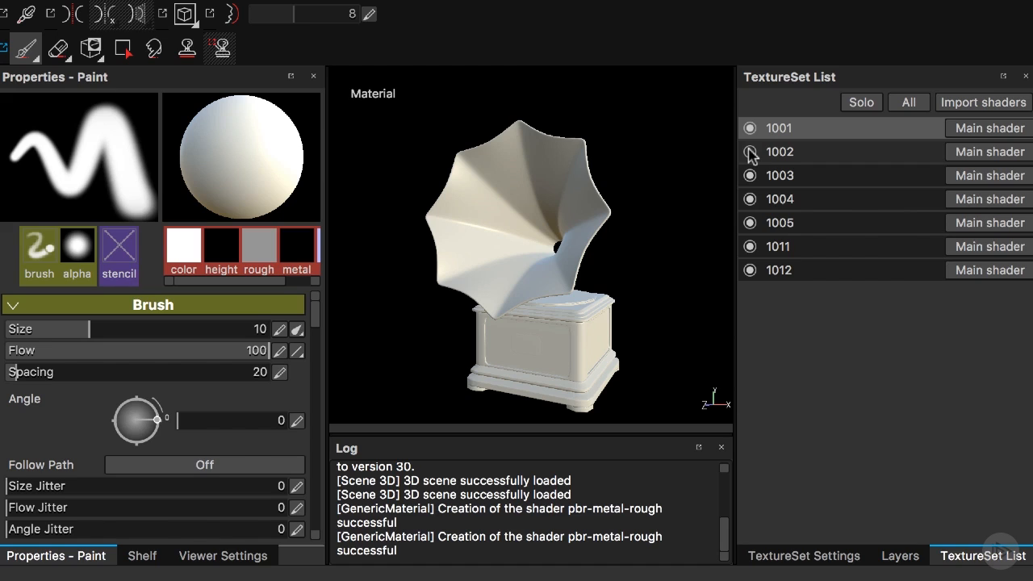
{"action": "left_click", "coordinate": [750, 175]}
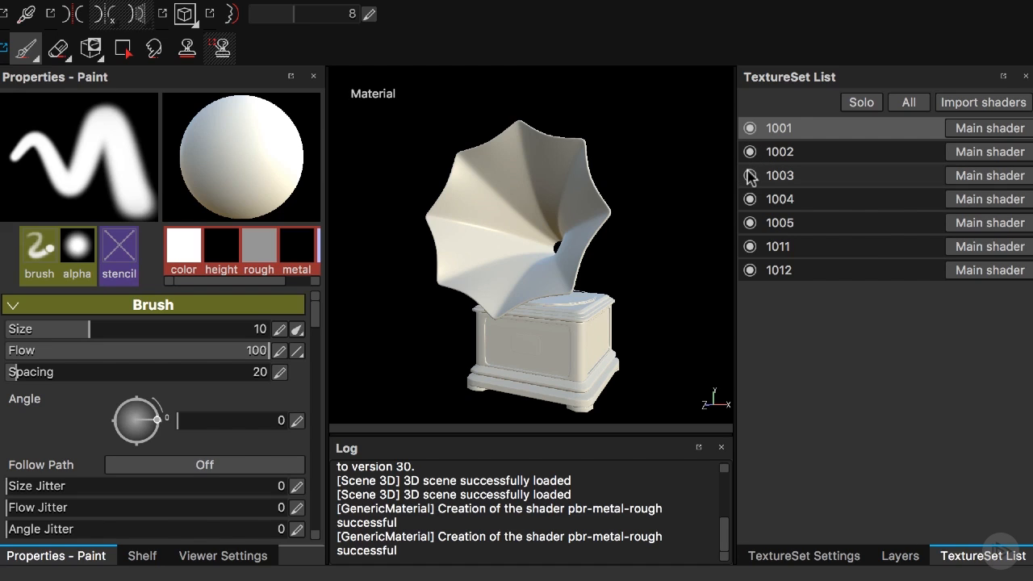
{"action": "left_click", "coordinate": [750, 175]}
{"action": "left_click", "coordinate": [750, 270]}
{"action": "left_click", "coordinate": [750, 270]}
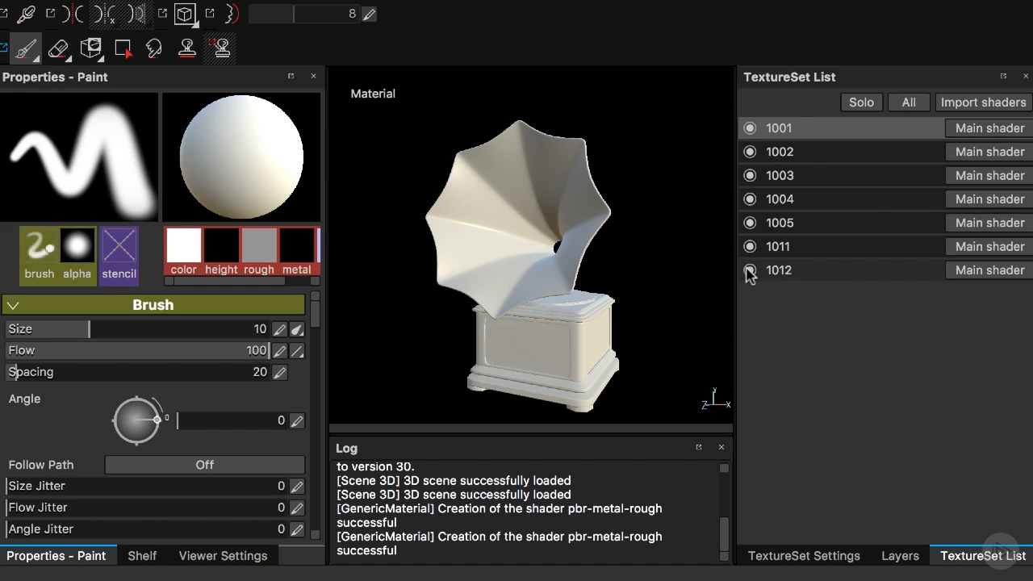
Hide and show texture set 1001 again to check which parts of the gramophone belong to it
{"action": "mouse_move", "coordinate": [693, 289]}
{"action": "left_mouse_down", "text": "alt"}
{"action": "mouse_move", "coordinate": [637, 290]}
{"action": "mouse_move", "coordinate": [652, 297]}
{"action": "left_mouse_up", "text": "alt"}
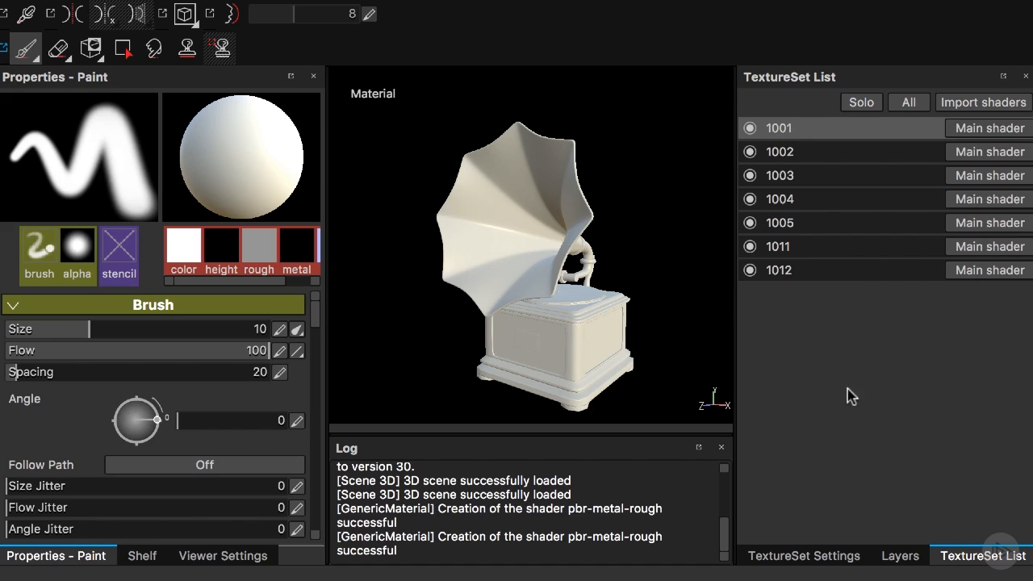
{"action": "left_click", "coordinate": [751, 127]}
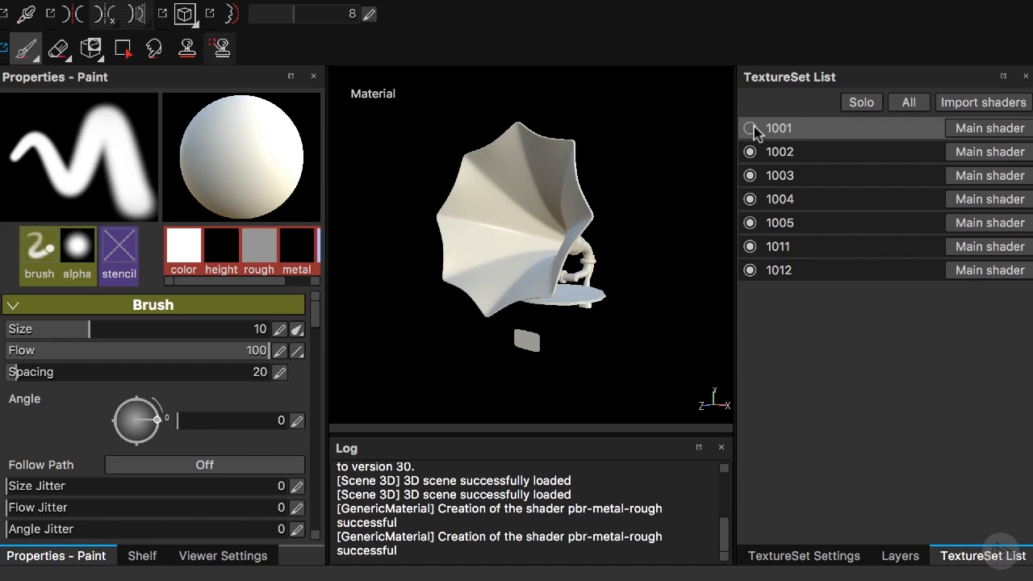
{"action": "left_click", "coordinate": [750, 127]}
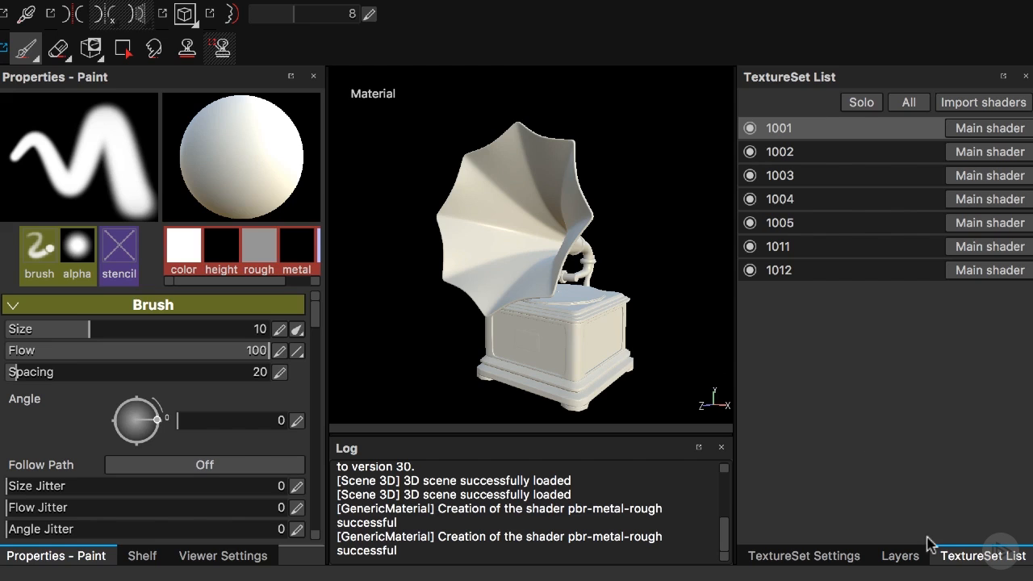
Bake all additional maps for all texture sets and review the baked maps of texture set 1001
{"action": "left_click", "coordinate": [904, 557]}
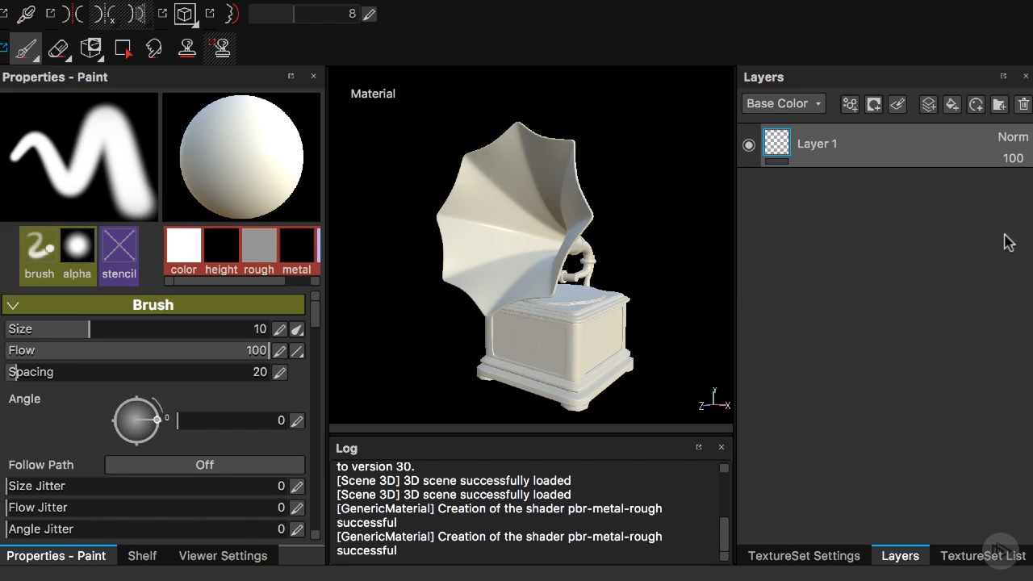
{"action": "left_click", "coordinate": [815, 556]}
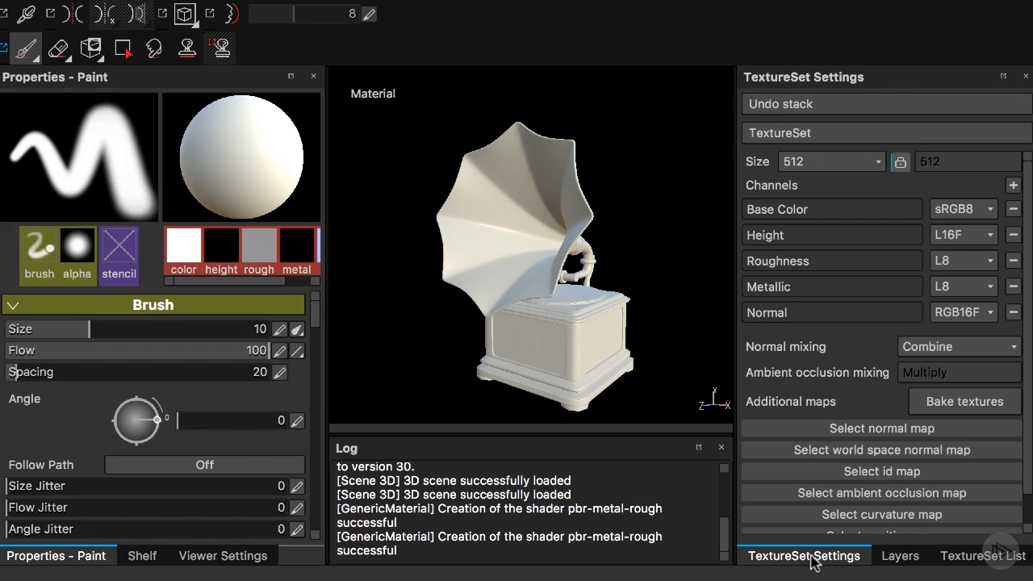
{"action": "left_click", "coordinate": [942, 401]}
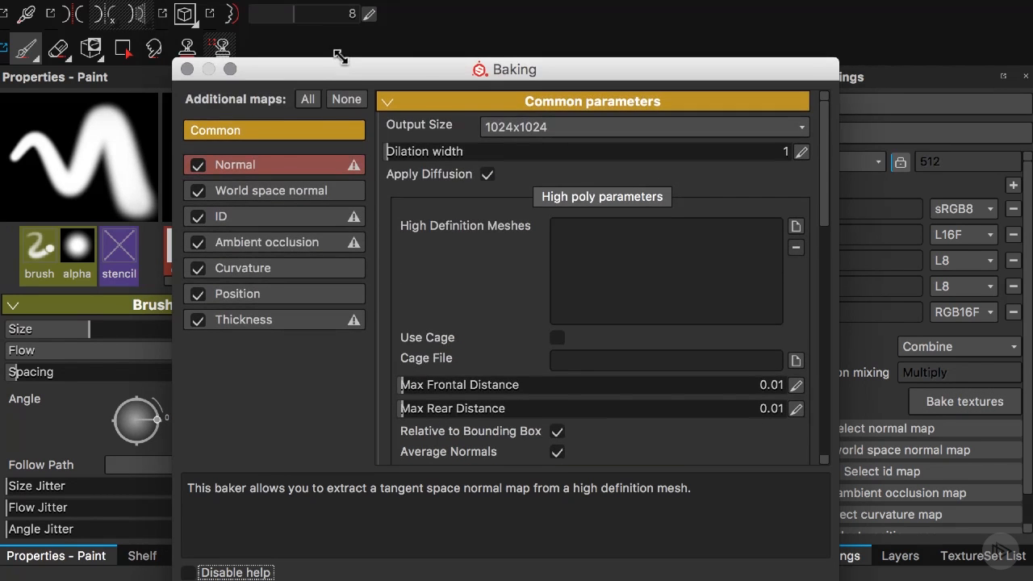
{"action": "left_click_drag", "start_coordinate": [397, 71], "coordinate": [415, 30]}
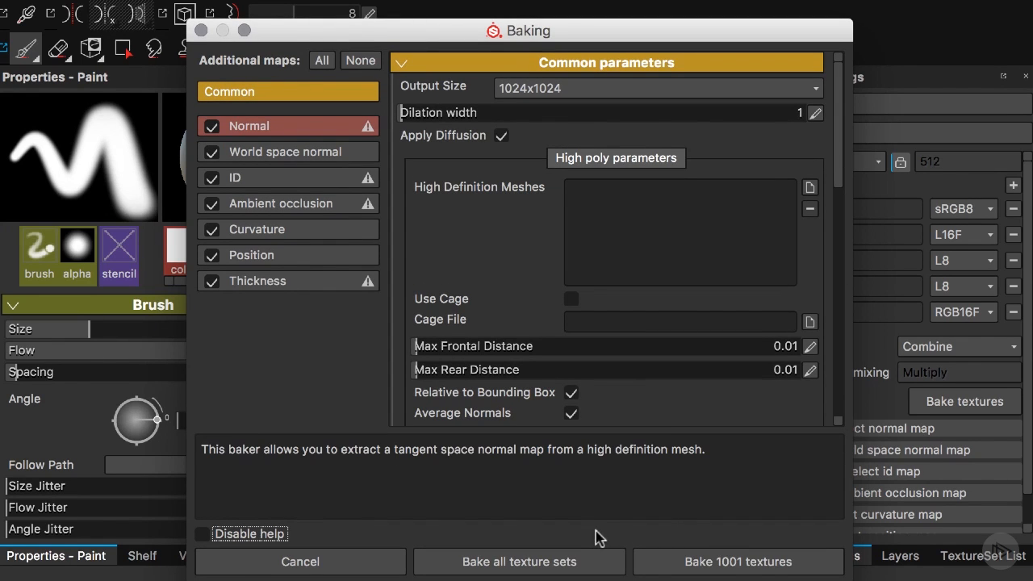
{"action": "left_click", "coordinate": [574, 560]}
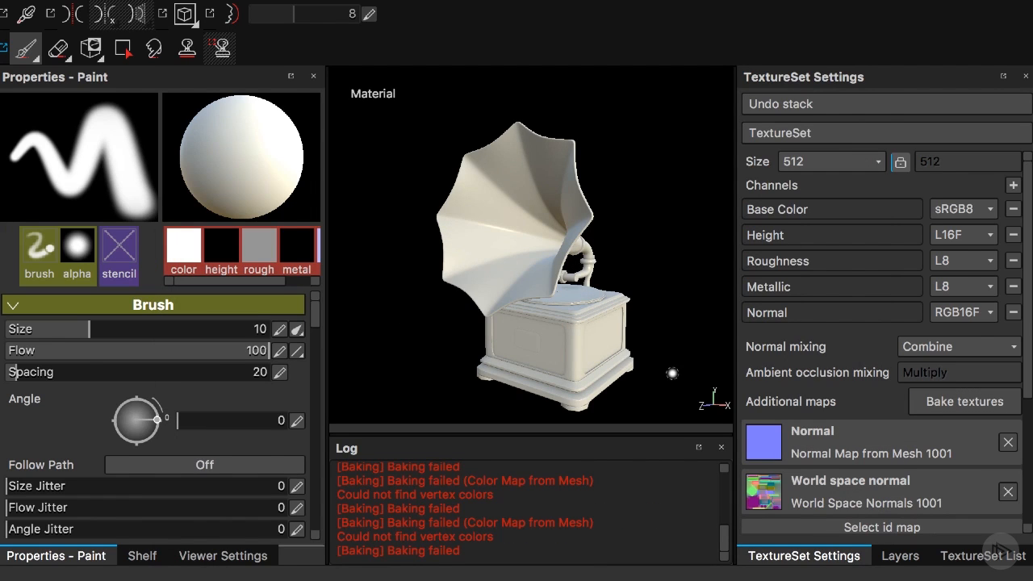
{"action": "scroll", "coordinate": [863, 379], "scroll_direction": "down", "scroll_amount": 4}
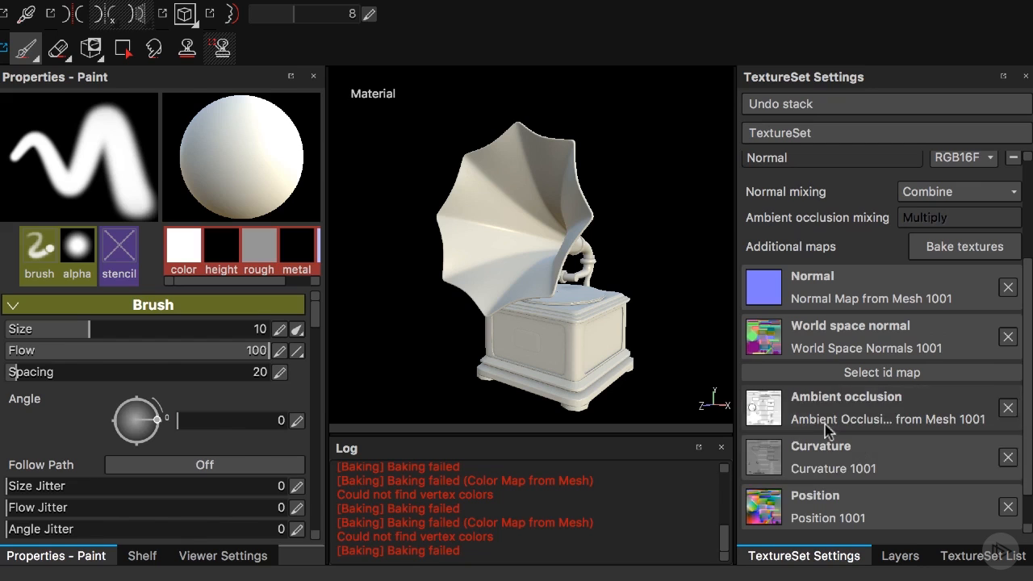
{"action": "scroll", "coordinate": [844, 475], "scroll_direction": "down", "scroll_amount": 1}
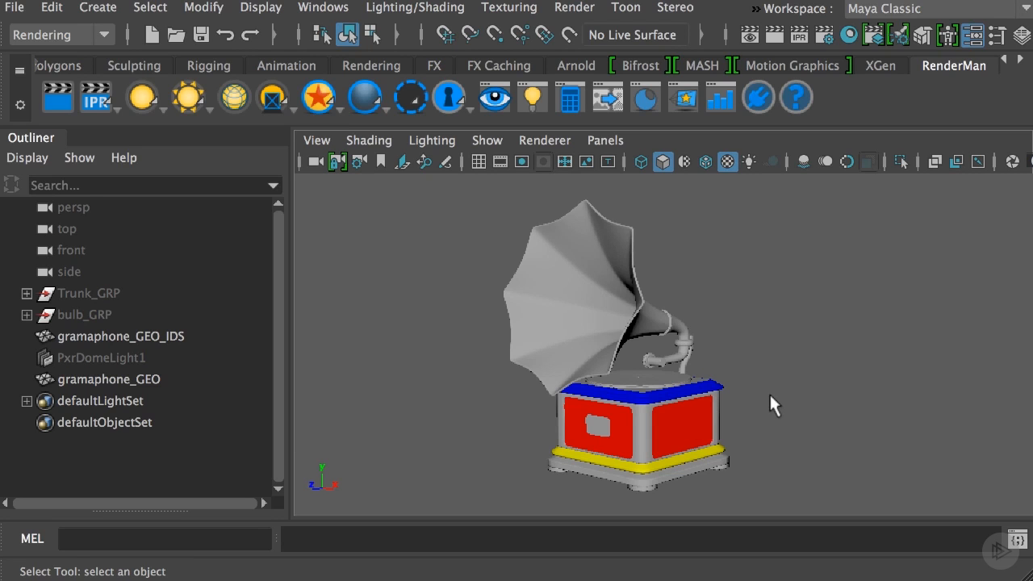
Switch to Maya, isolate gramaphone_GEO_IDS to examine its ID colours, and restore the display of the full scene
{"action": "left_click", "coordinate": [202, 336]}
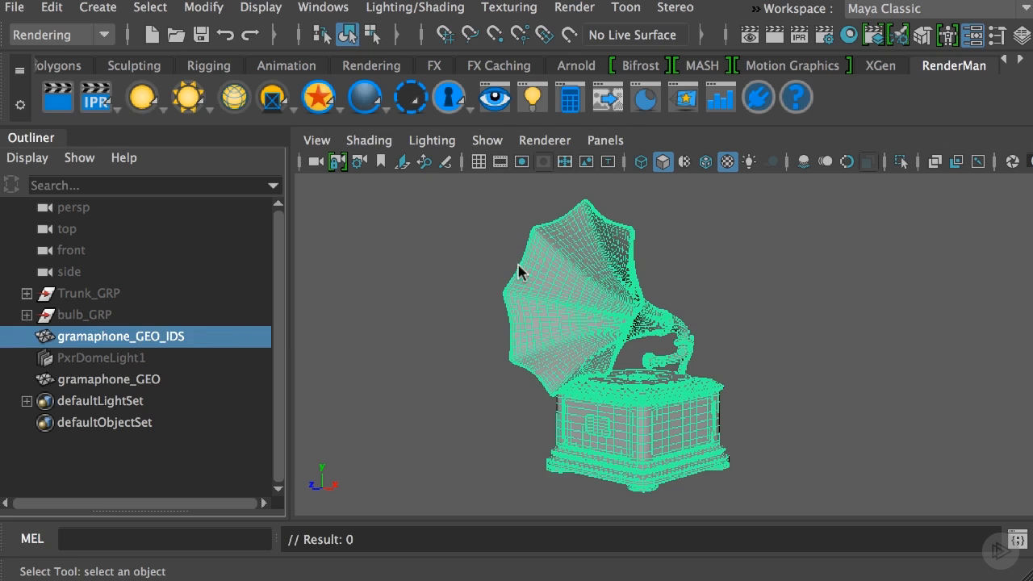
{"action": "left_click", "coordinate": [900, 161]}
{"action": "left_click_drag", "start_coordinate": [702, 388], "coordinate": [691, 382], "text": "alt"}
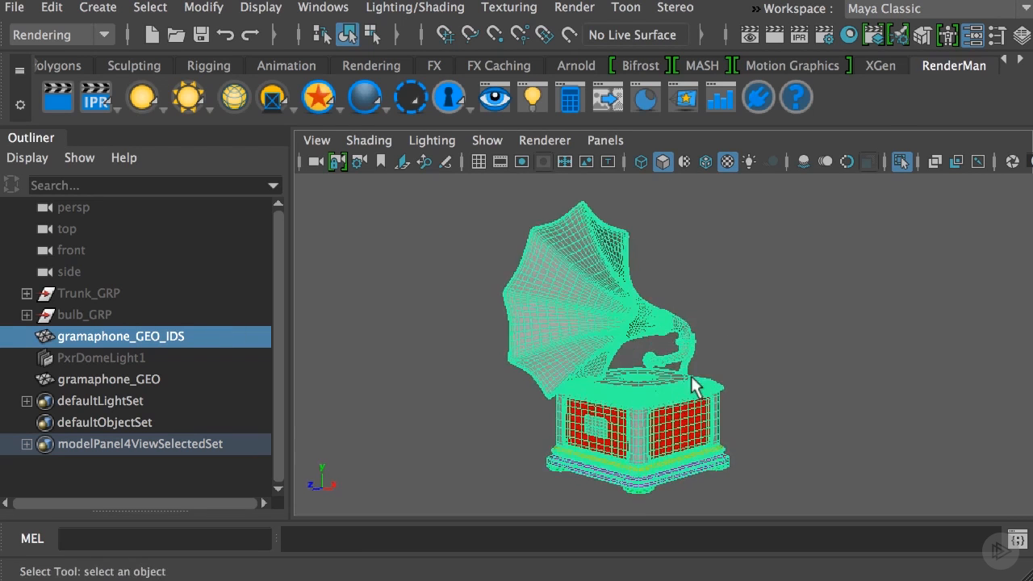
{"action": "key", "text": "f"}
{"action": "scroll", "coordinate": [678, 425], "scroll_direction": "down", "scroll_amount": 6}
{"action": "scroll", "coordinate": [679, 423], "scroll_direction": "up", "scroll_amount": 4}
{"action": "scroll", "coordinate": [677, 423], "scroll_direction": "up", "scroll_amount": 3}
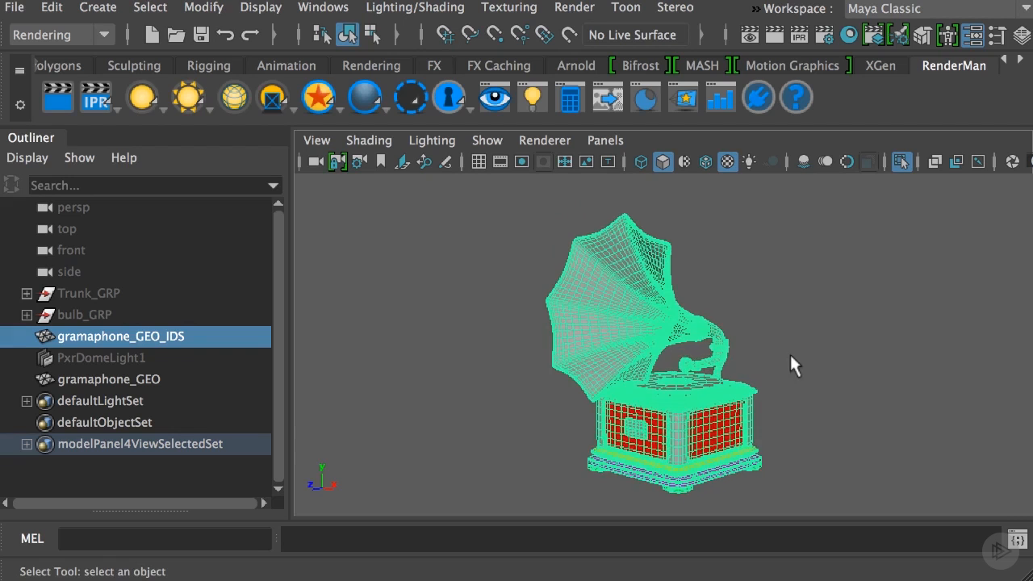
{"action": "left_click", "coordinate": [773, 389]}
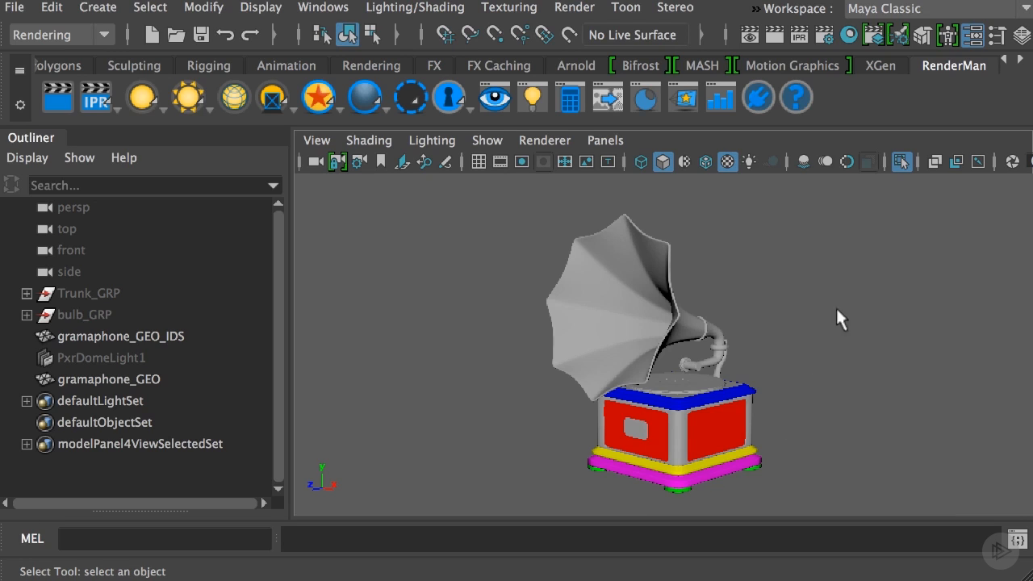
{"action": "left_click", "coordinate": [901, 157]}
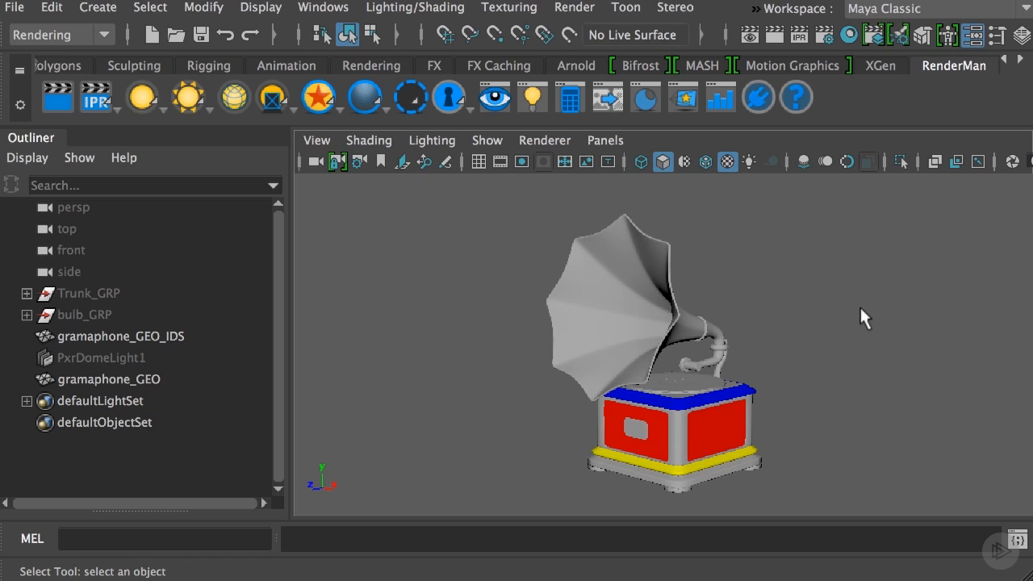
Isolate gramaphone_GEO to examine its plain grey shading, and restore the display of the full scene
{"action": "left_click", "coordinate": [149, 371]}
{"action": "left_click", "coordinate": [903, 161]}
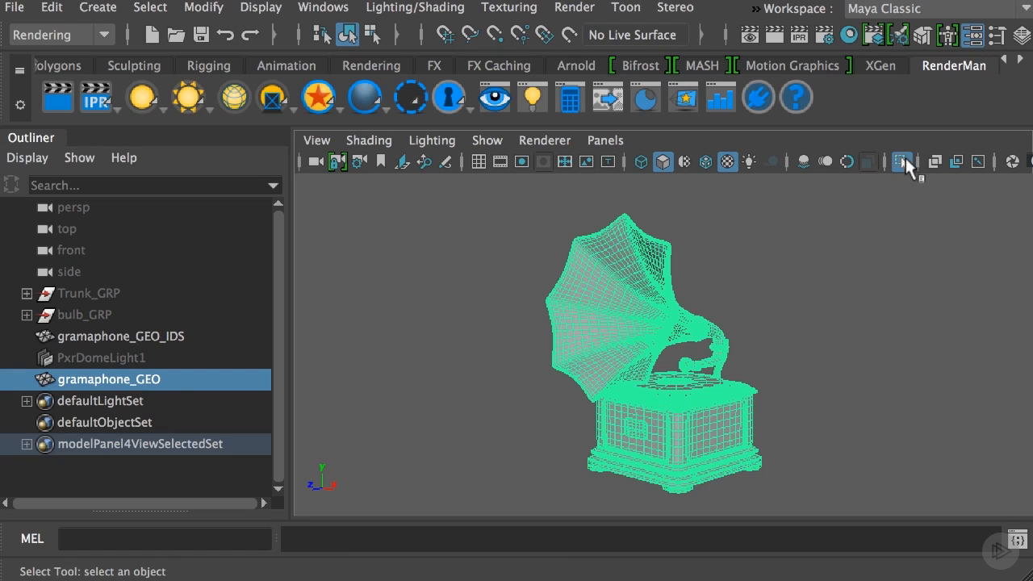
{"action": "left_click", "coordinate": [796, 348]}
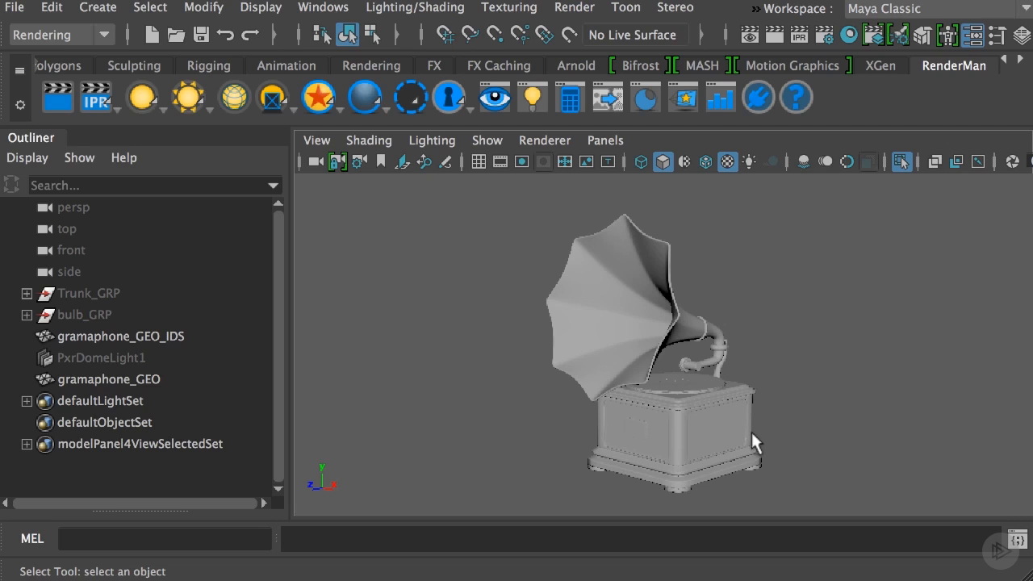
{"action": "left_click", "coordinate": [902, 160]}
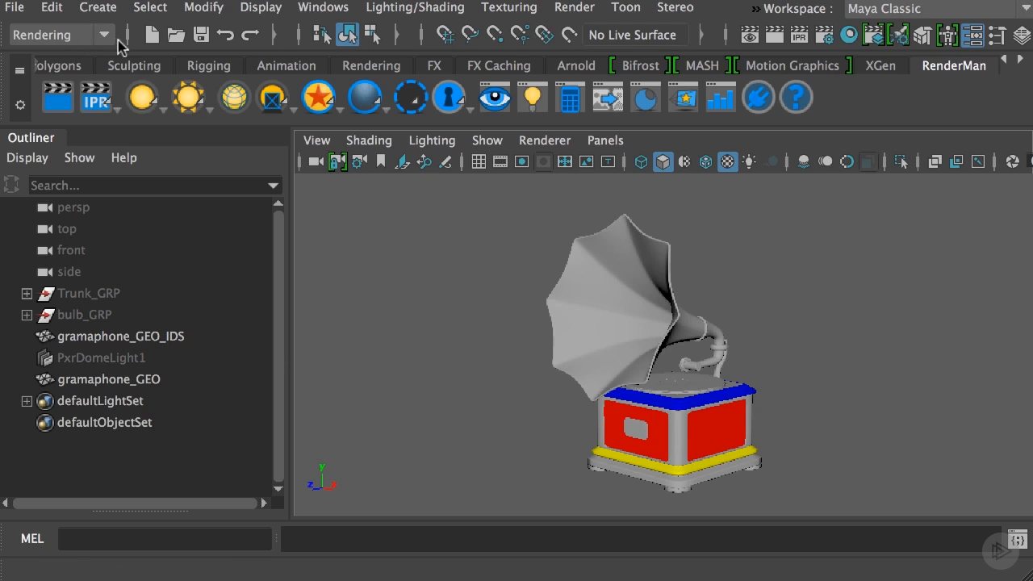
Open the Transfer Maps window and clear all meshes from its target mesh list
{"action": "left_click", "coordinate": [411, 8]}
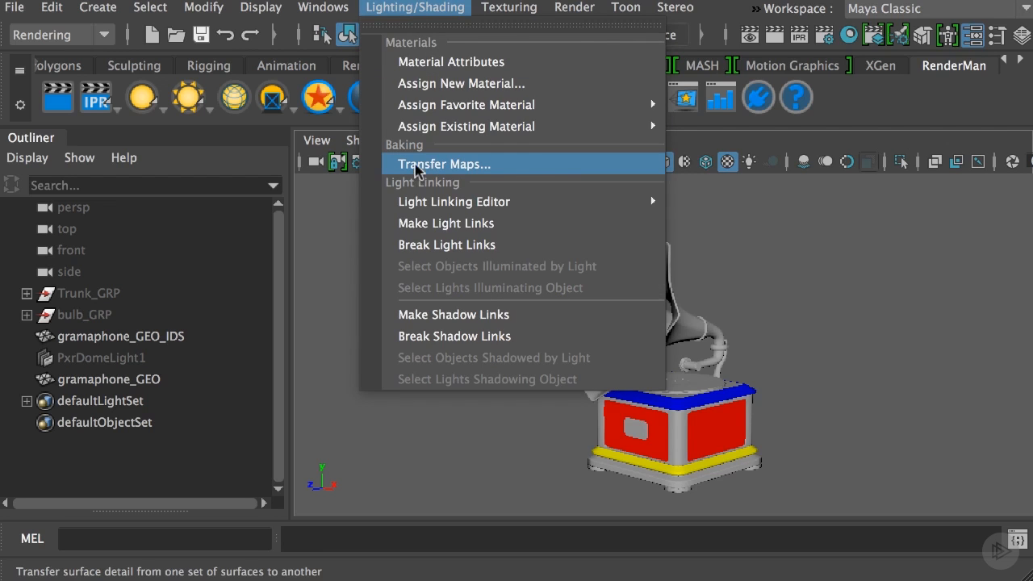
{"action": "left_click", "coordinate": [416, 168]}
{"action": "left_click_drag", "start_coordinate": [575, 64], "coordinate": [438, 60]}
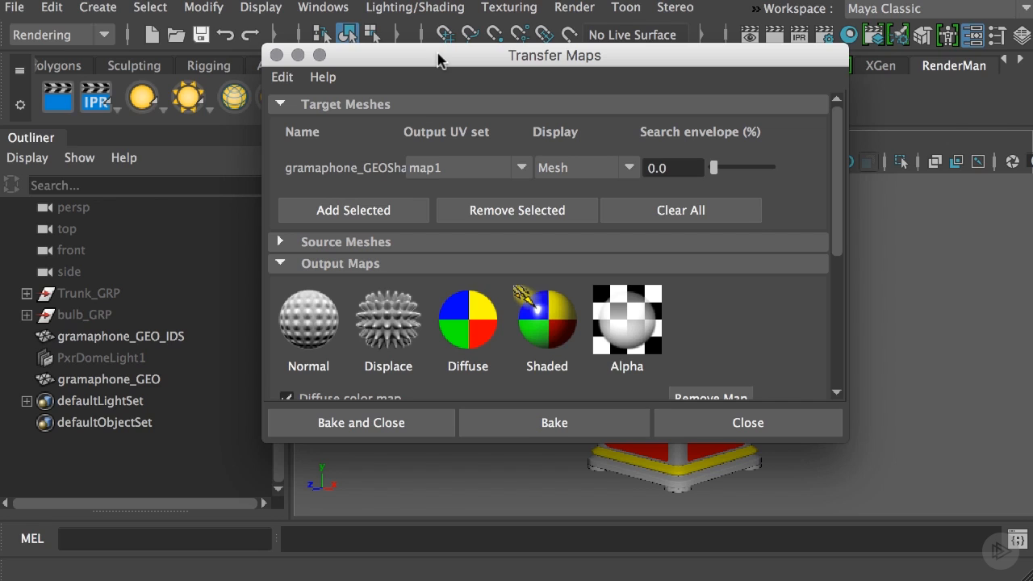
{"action": "left_click", "coordinate": [643, 202]}
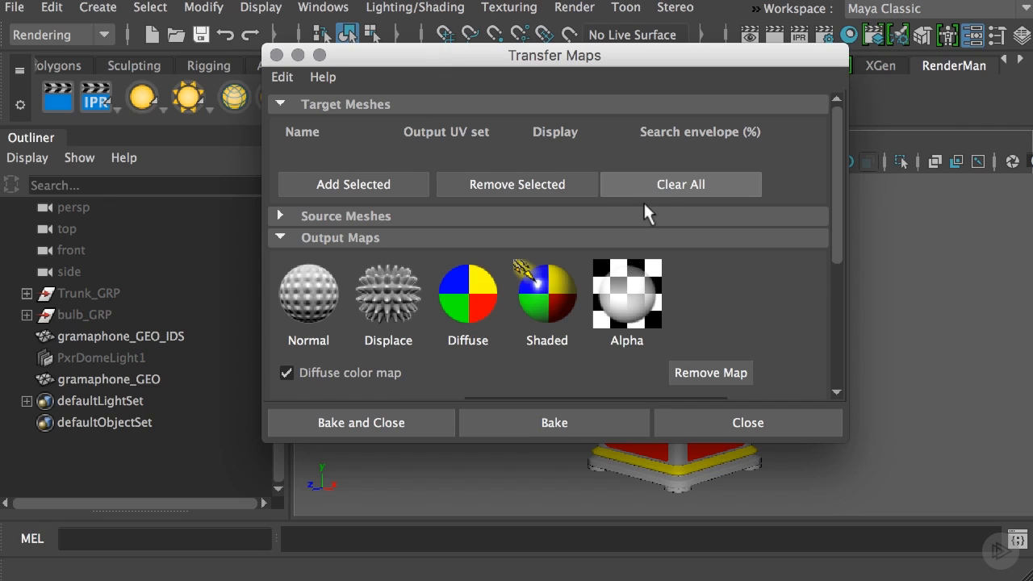
Set gramaphone_GEO_IDS as the source mesh and gramaphone_GEO as the target mesh for the map transfer
{"action": "left_click", "coordinate": [124, 332]}
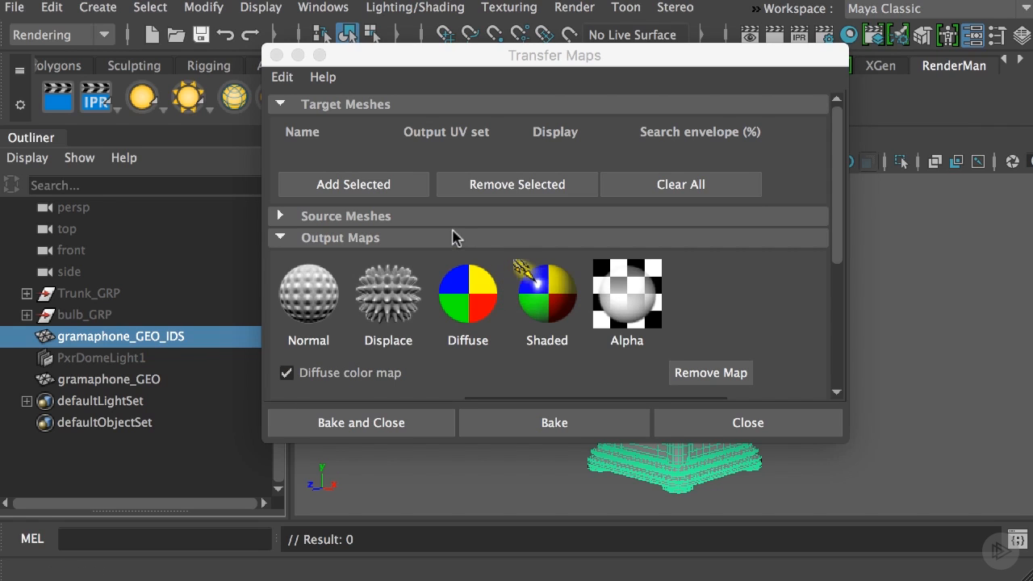
{"action": "left_click", "coordinate": [379, 218]}
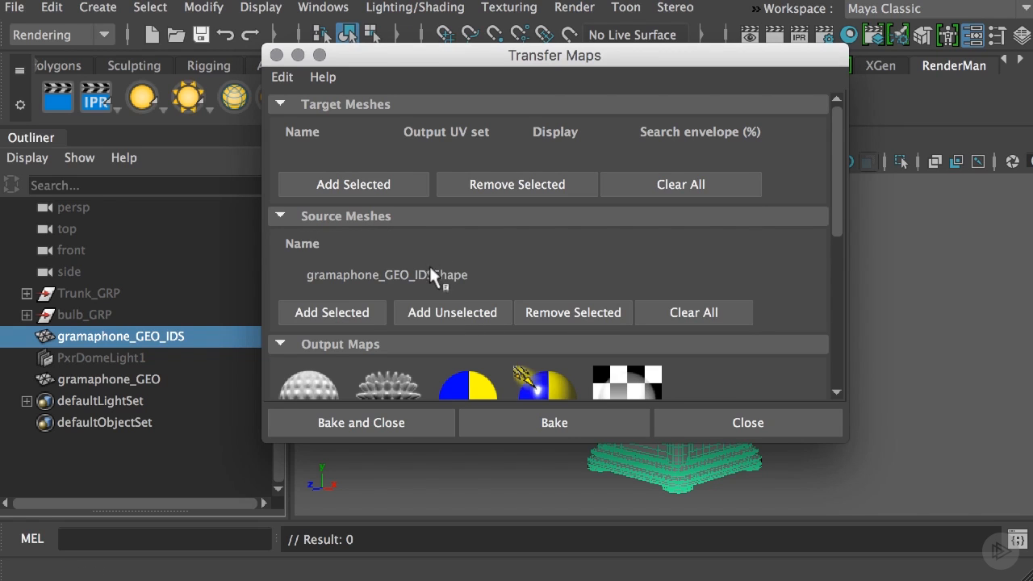
{"action": "left_click", "coordinate": [360, 309]}
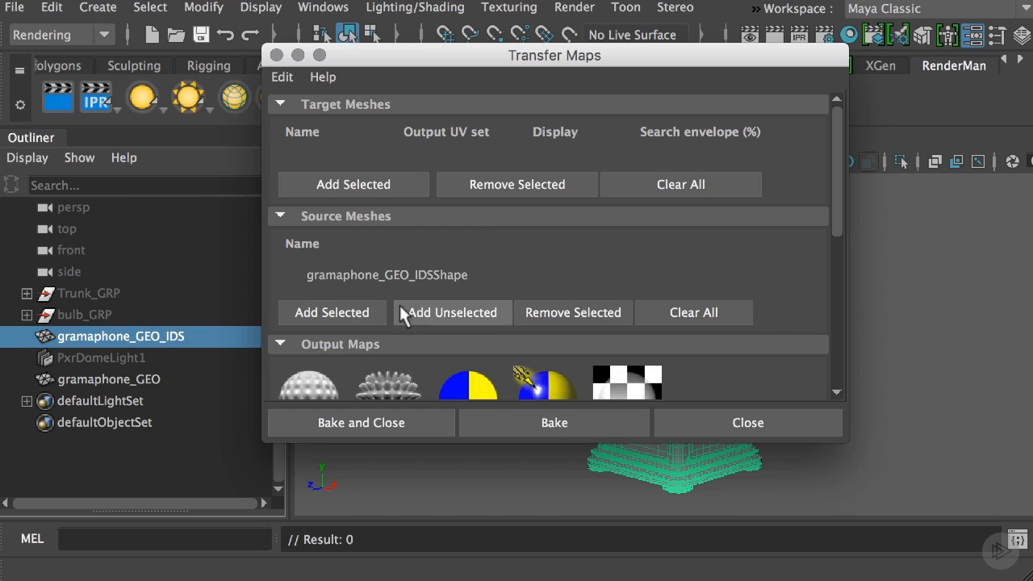
{"action": "left_click", "coordinate": [190, 373]}
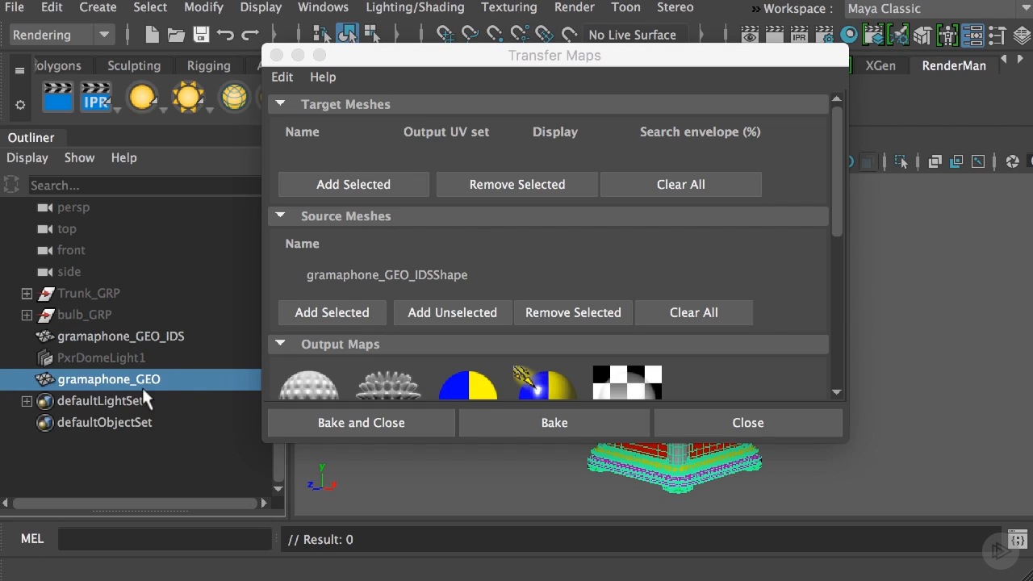
{"action": "left_click", "coordinate": [331, 187]}
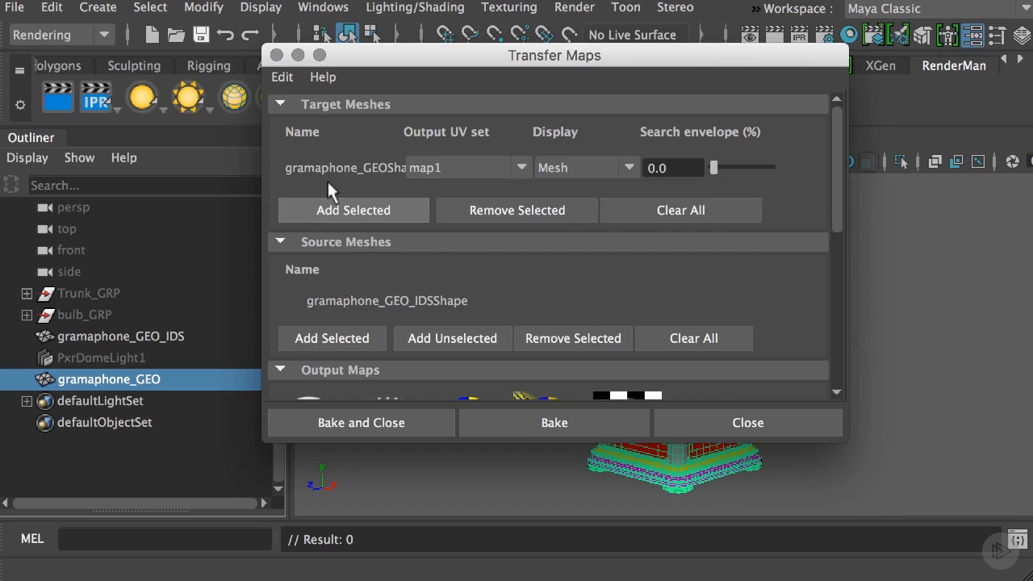
{"action": "scroll", "coordinate": [506, 239], "scroll_direction": "down", "scroll_amount": 1}
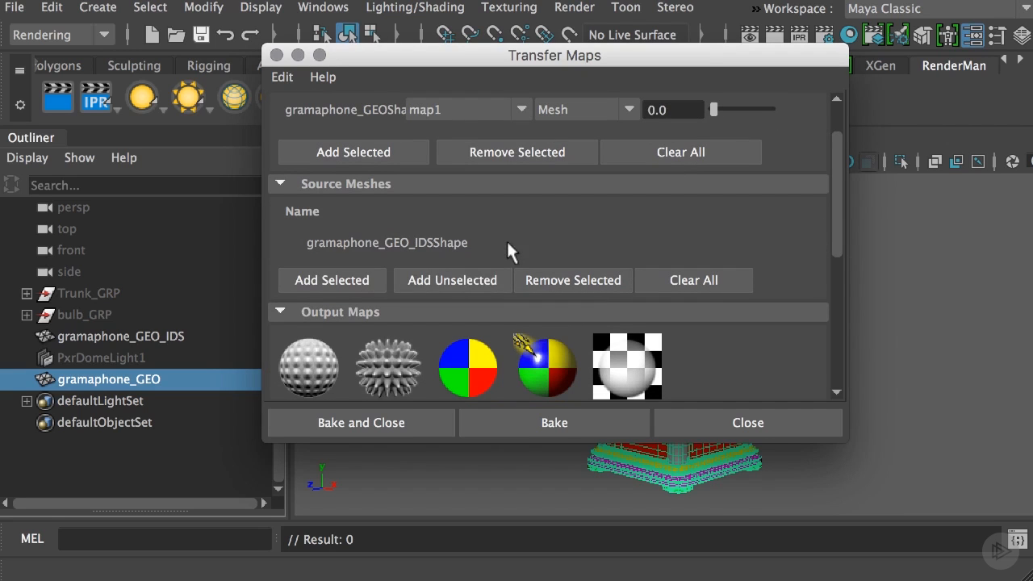
{"action": "left_click", "coordinate": [200, 336]}
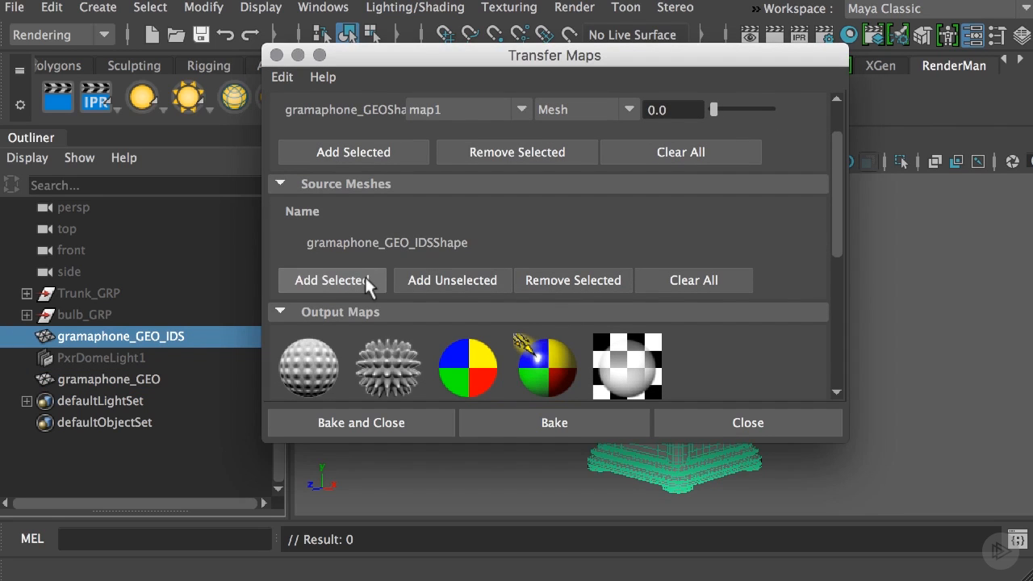
Add a Diffuse output map and open the sourceimages/Gramophone_Textures folder as the save location for the first diffuse color map
{"action": "left_click", "coordinate": [468, 367]}
{"action": "scroll", "coordinate": [468, 250], "scroll_direction": "down", "scroll_amount": 3}
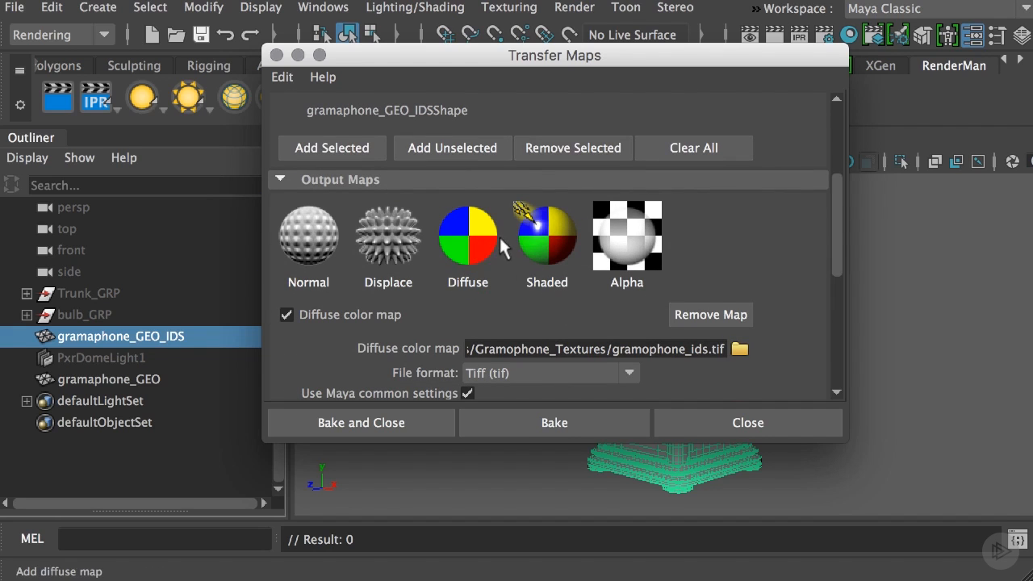
{"action": "scroll", "coordinate": [496, 266], "scroll_direction": "down", "scroll_amount": 2}
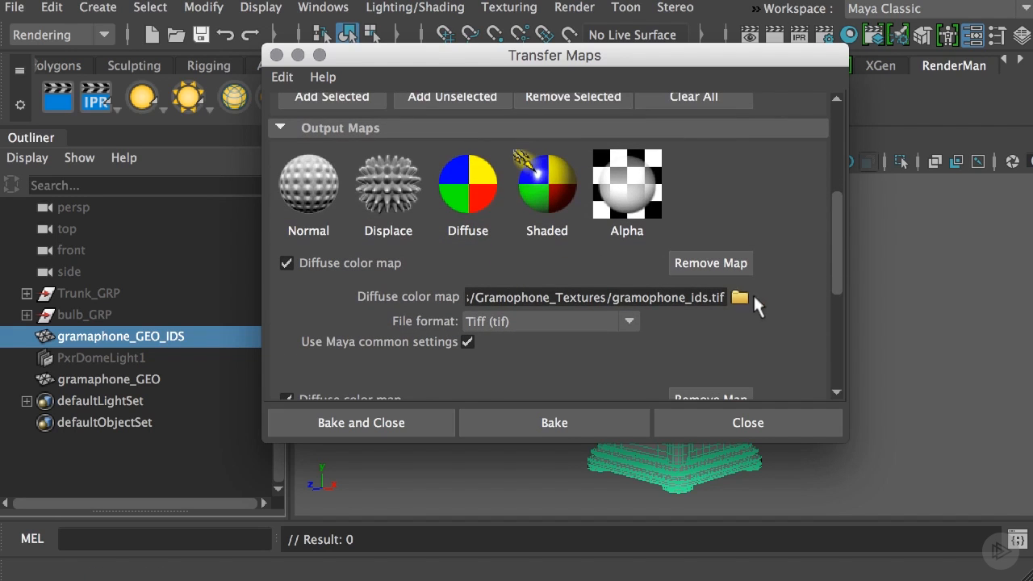
{"action": "left_click", "coordinate": [739, 299]}
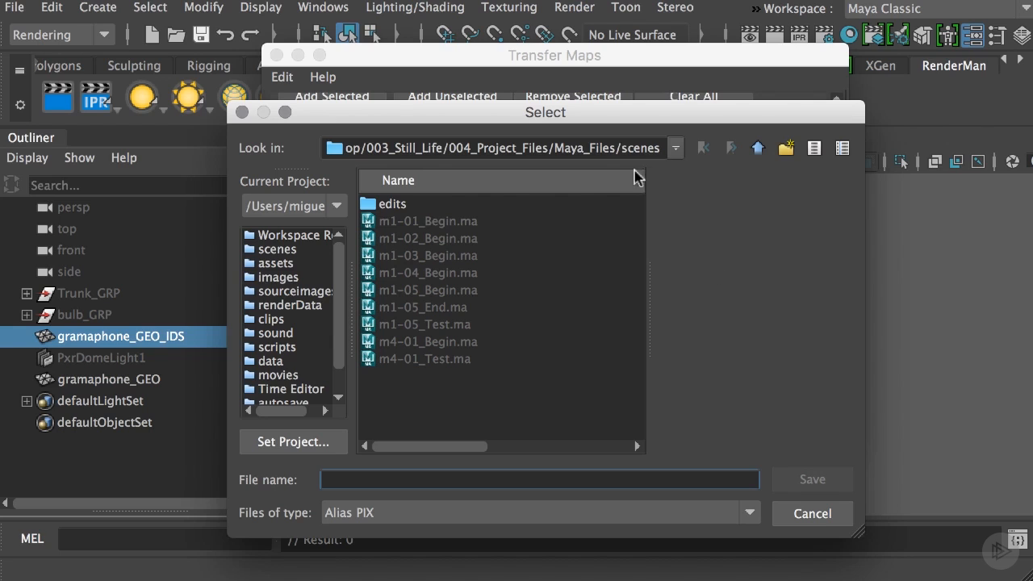
{"action": "left_click", "coordinate": [294, 292]}
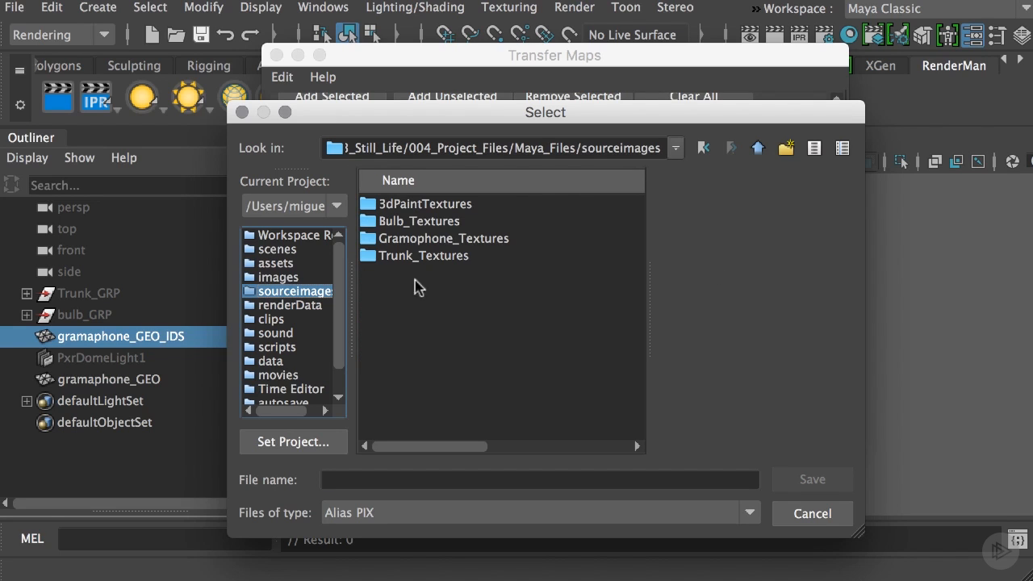
{"action": "left_click", "coordinate": [423, 240]}
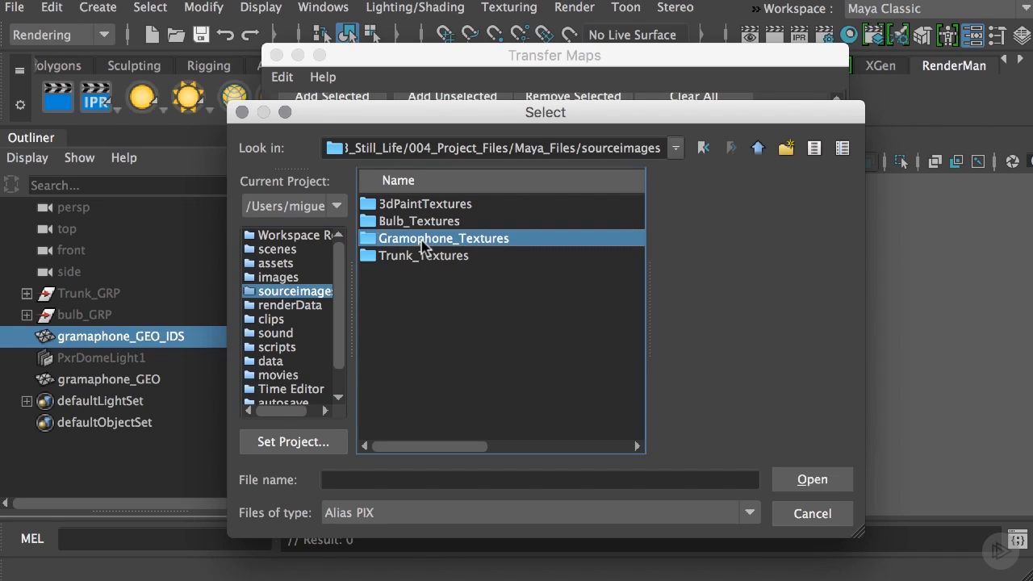
{"action": "double_click", "coordinate": [421, 241]}
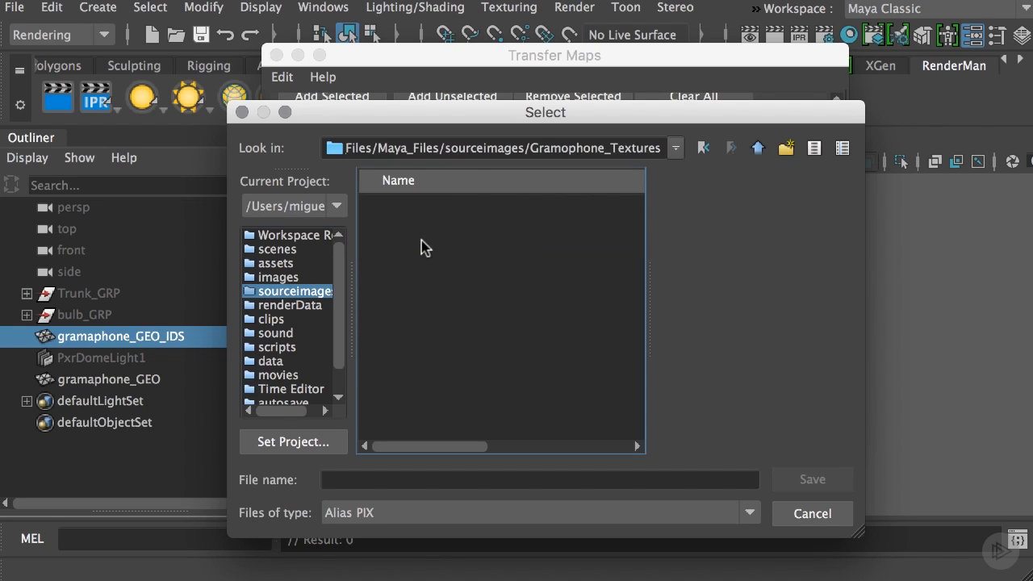
Save the first diffuse color map's output file as gramophone_ids with the file type Tiff
{"action": "left_click", "coordinate": [569, 474]}
{"action": "type", "text": "gram"}
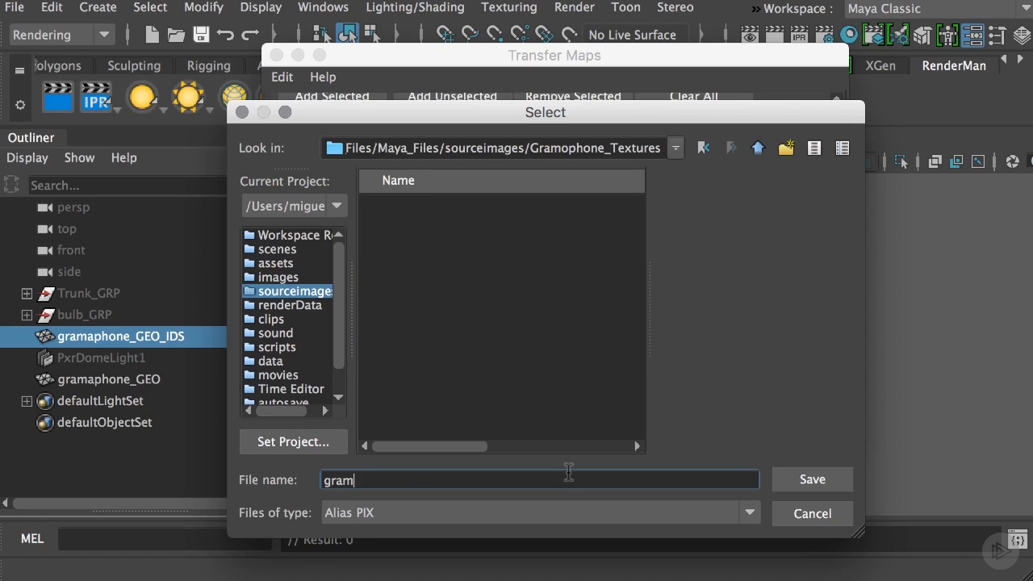
{"action": "type", "text": "ophone_ids"}
{"action": "left_click", "coordinate": [511, 516]}
{"action": "scroll", "coordinate": [497, 549], "scroll_direction": "down", "scroll_amount": 2}
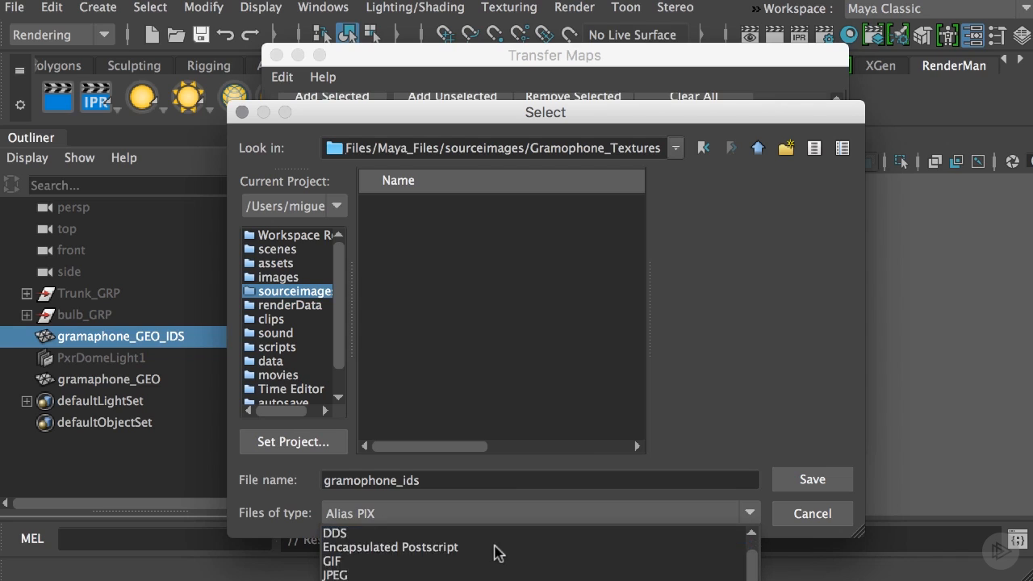
{"action": "scroll", "coordinate": [497, 553], "scroll_direction": "down", "scroll_amount": 13}
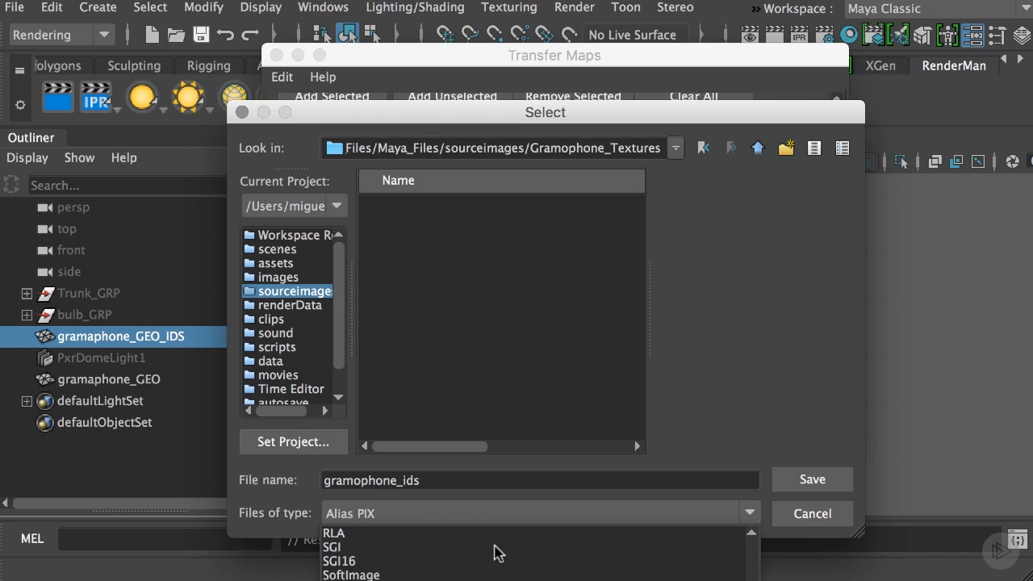
{"action": "left_click", "coordinate": [510, 533]}
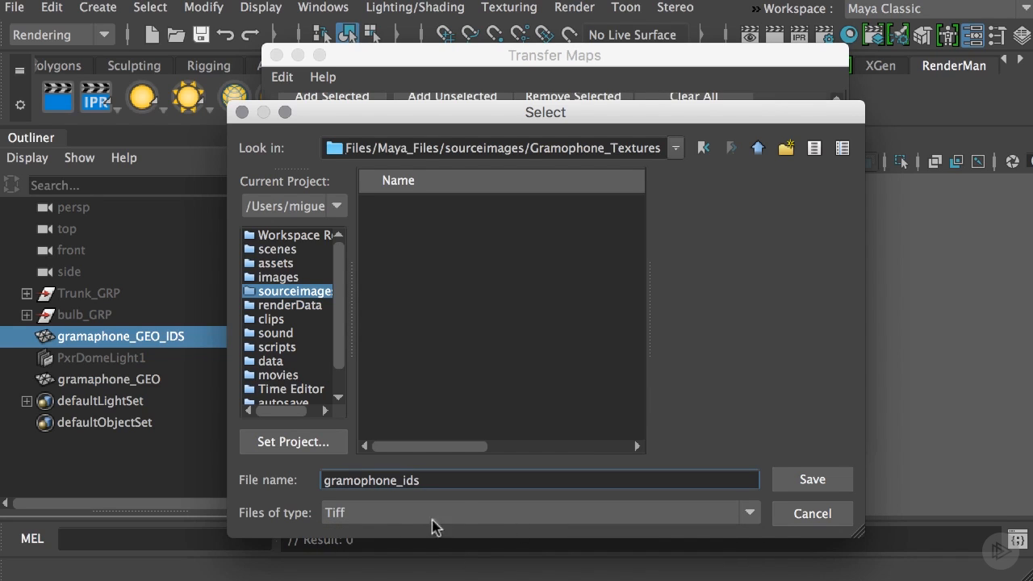
{"action": "left_click", "coordinate": [802, 488]}
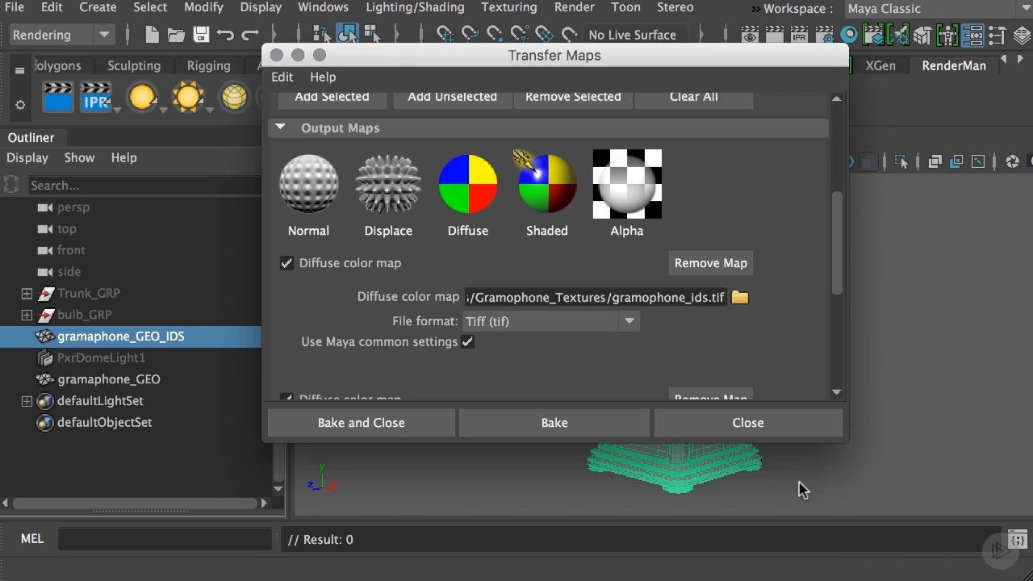
Remove the extra sampledDiffuseColor.dds output map, and bake the ID map with the existing common output settings, closing Transfer Maps
{"action": "scroll", "coordinate": [691, 318], "scroll_direction": "down", "scroll_amount": 5}
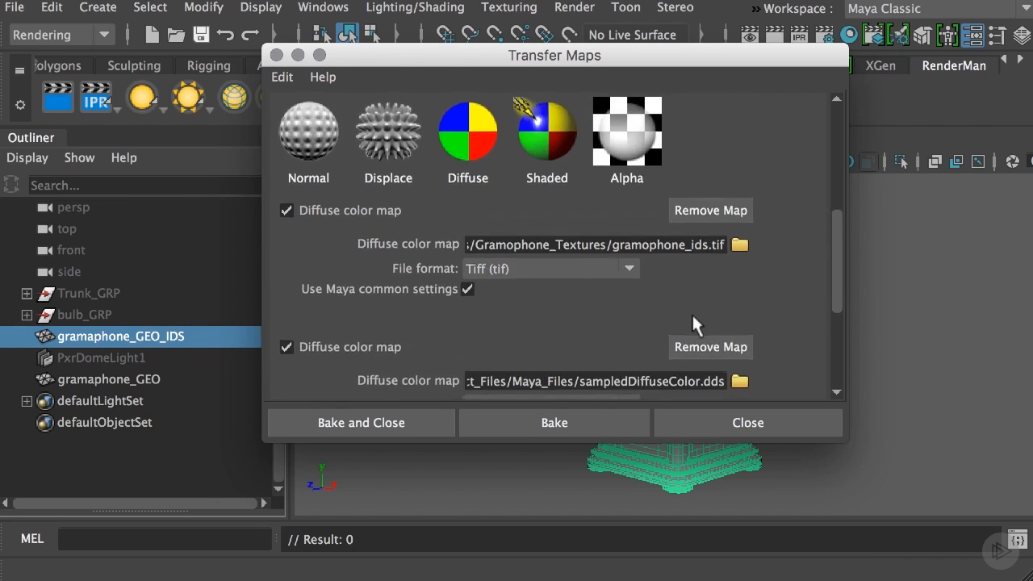
{"action": "left_click", "coordinate": [728, 230]}
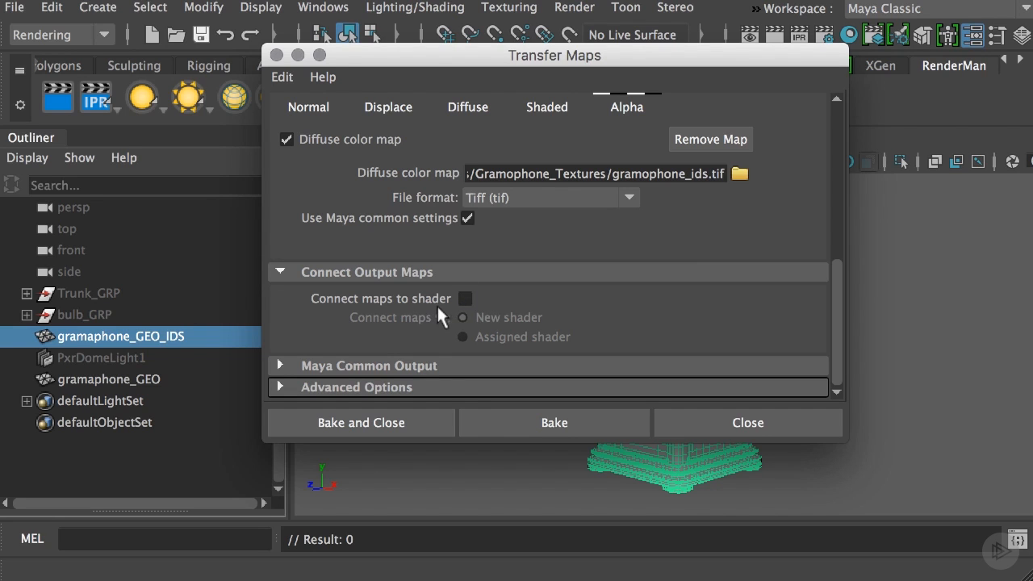
{"action": "left_click", "coordinate": [414, 366]}
{"action": "scroll", "coordinate": [422, 309], "scroll_direction": "down", "scroll_amount": 5}
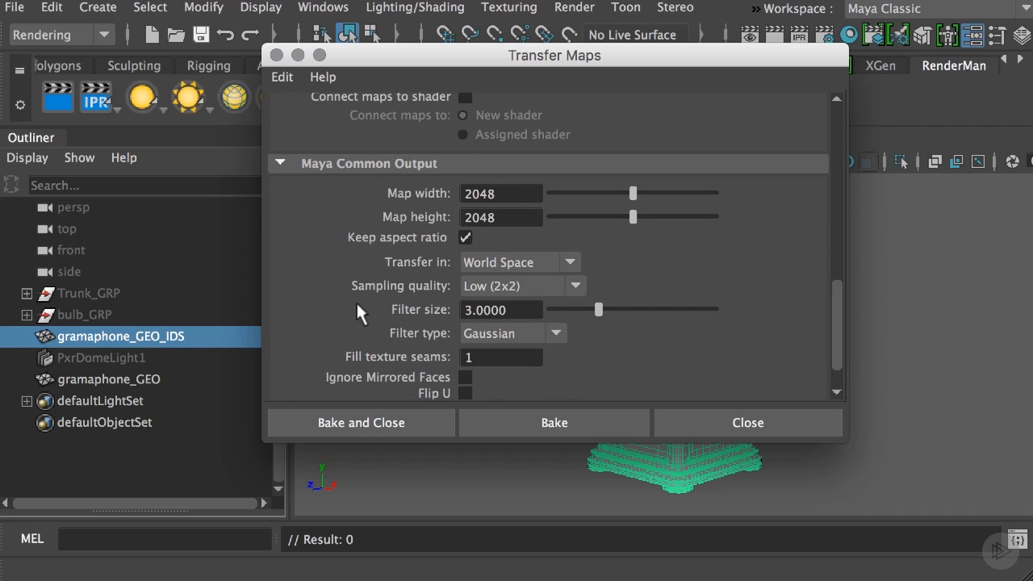
{"action": "scroll", "coordinate": [309, 334], "scroll_direction": "down", "scroll_amount": 2}
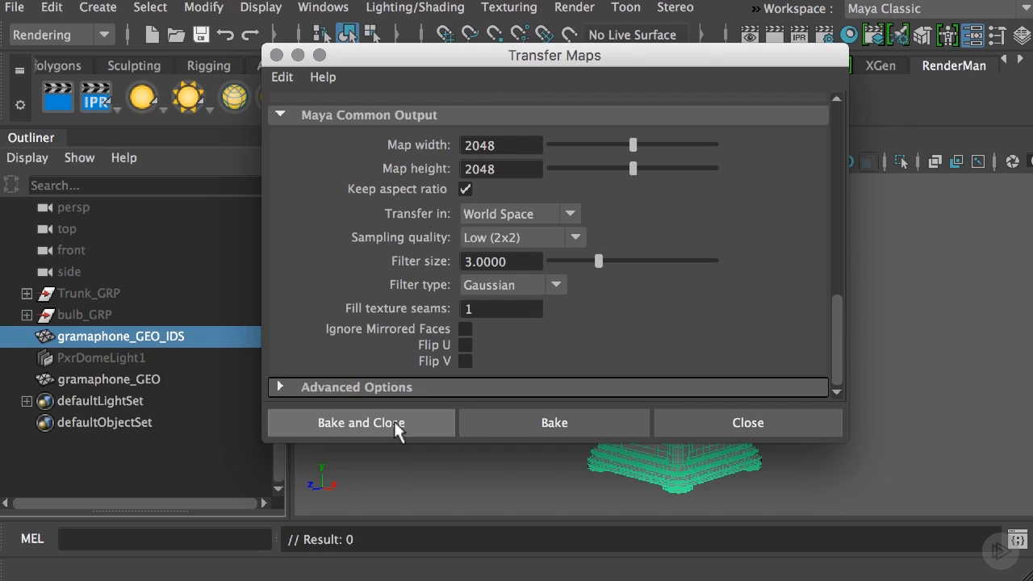
{"action": "left_click", "coordinate": [394, 421]}
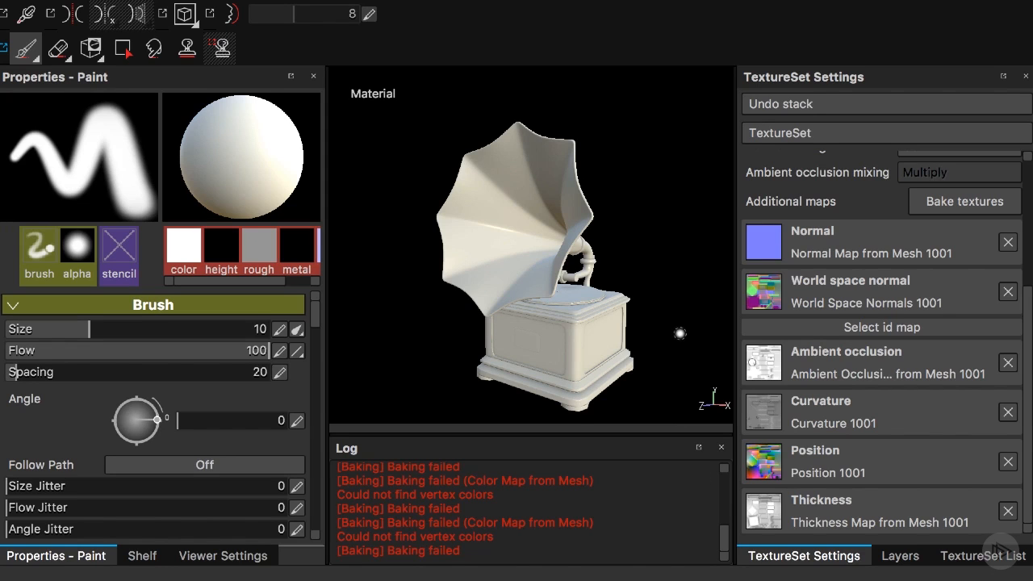
Start a resource import into the shelf and add gramophone_ids.tif from Maya_Files/sourceimages/Gramophone_Textures
{"action": "left_click", "coordinate": [139, 556]}
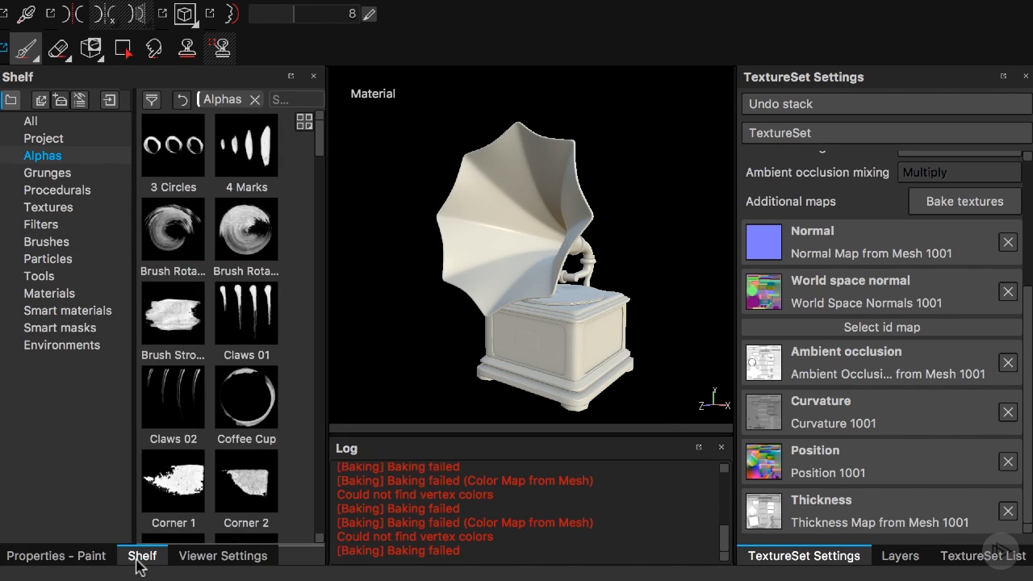
{"action": "left_click", "coordinate": [109, 100]}
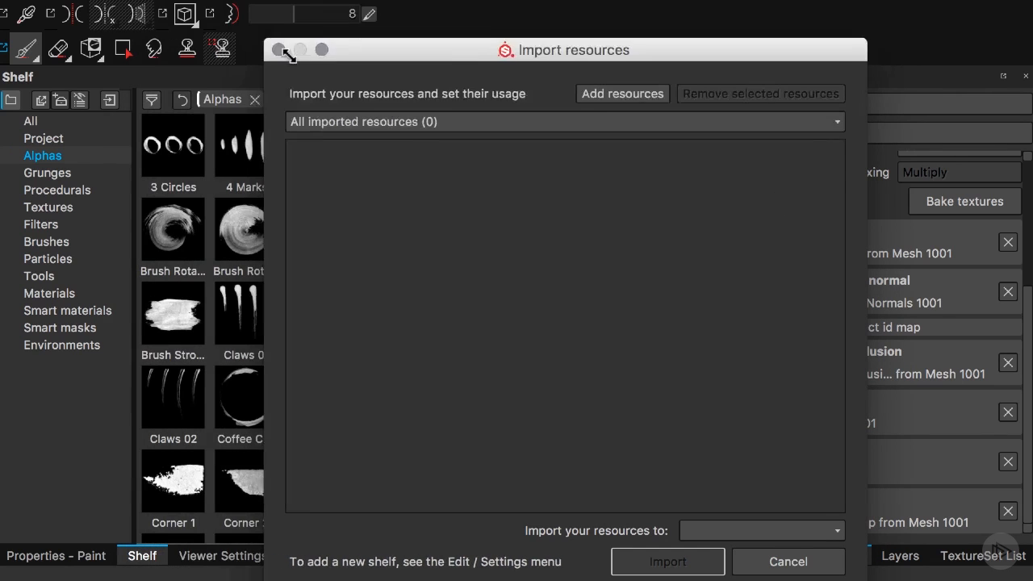
{"action": "left_click_drag", "start_coordinate": [401, 92], "coordinate": [337, 55]}
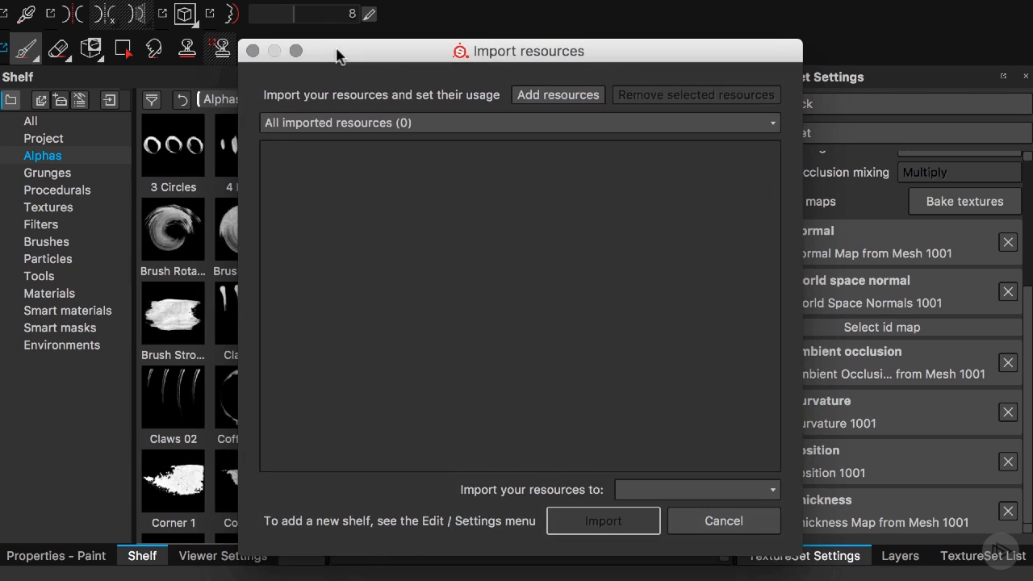
{"action": "left_click", "coordinate": [540, 96]}
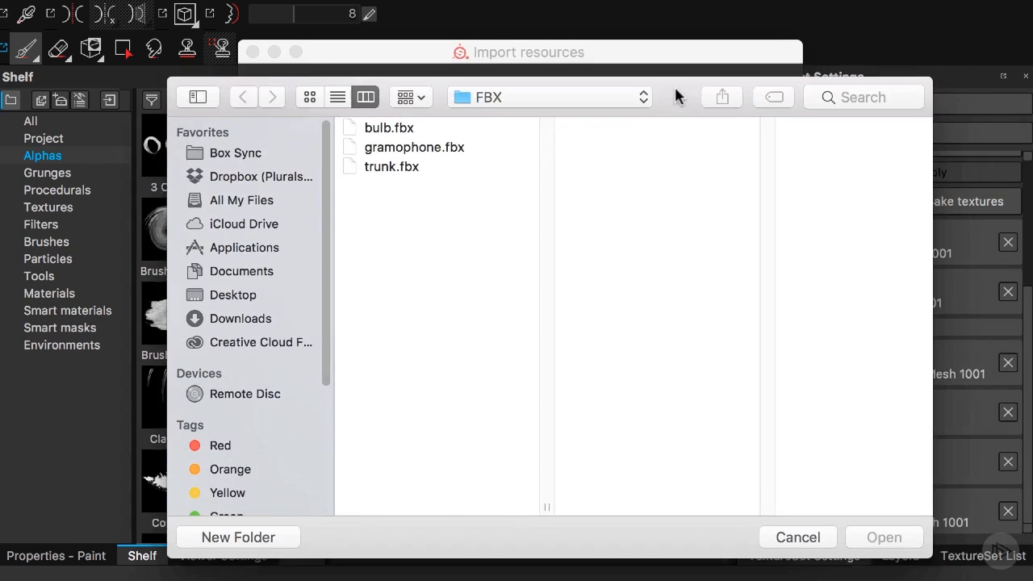
{"action": "left_click", "coordinate": [641, 96]}
{"action": "left_click", "coordinate": [601, 140]}
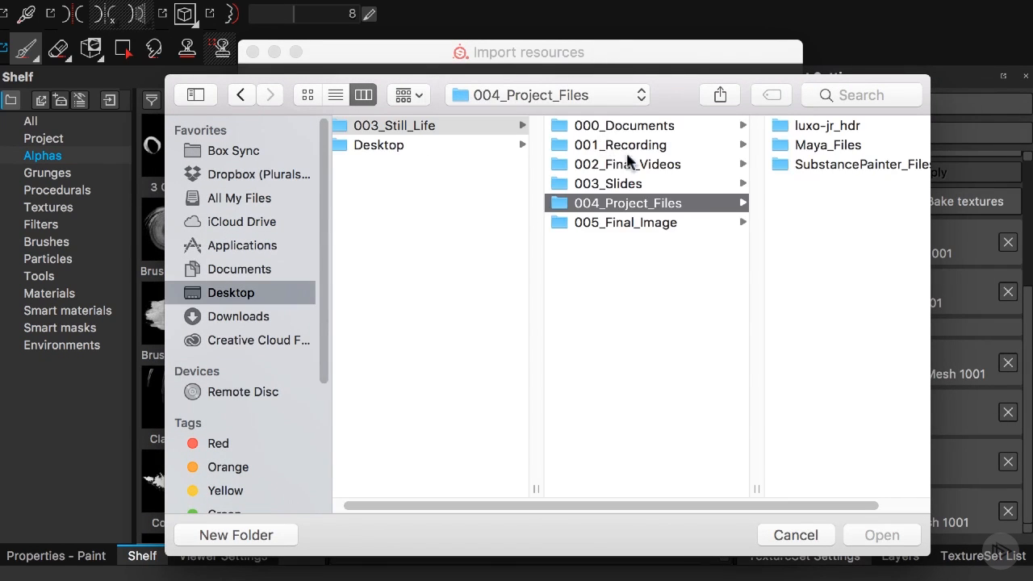
{"action": "left_click", "coordinate": [814, 144]}
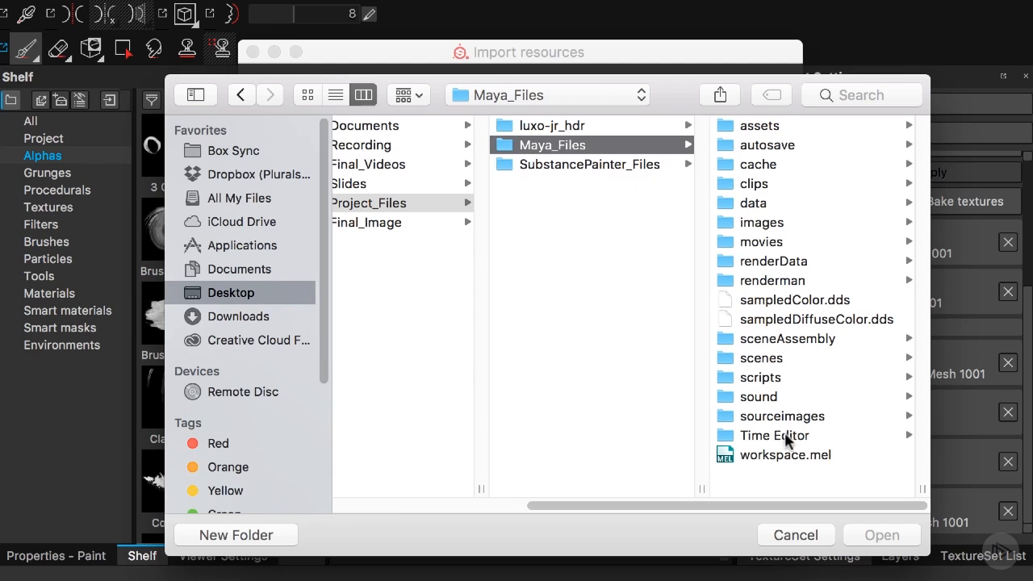
{"action": "left_click", "coordinate": [783, 415]}
{"action": "left_click", "coordinate": [801, 165]}
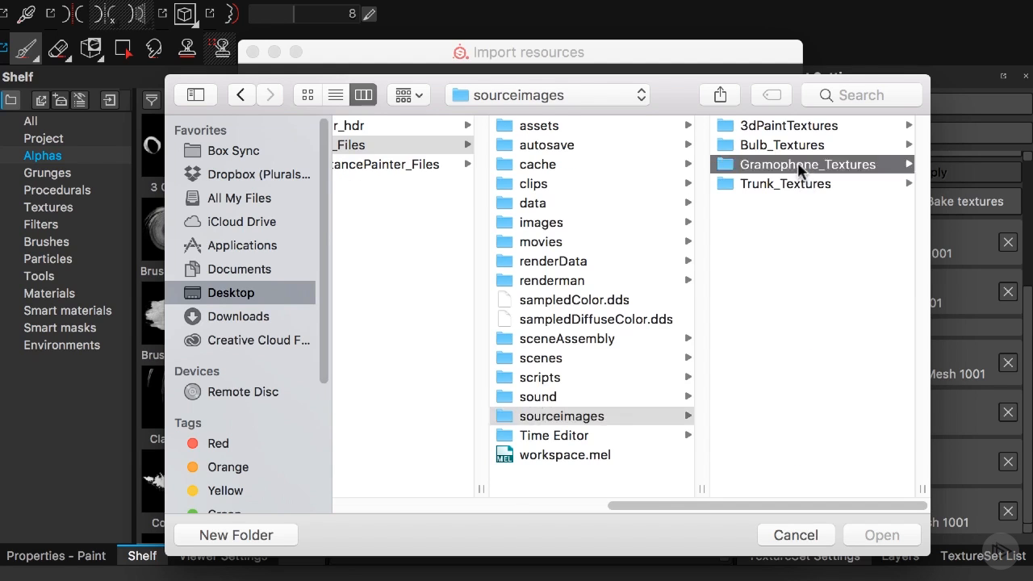
{"action": "left_click", "coordinate": [786, 127]}
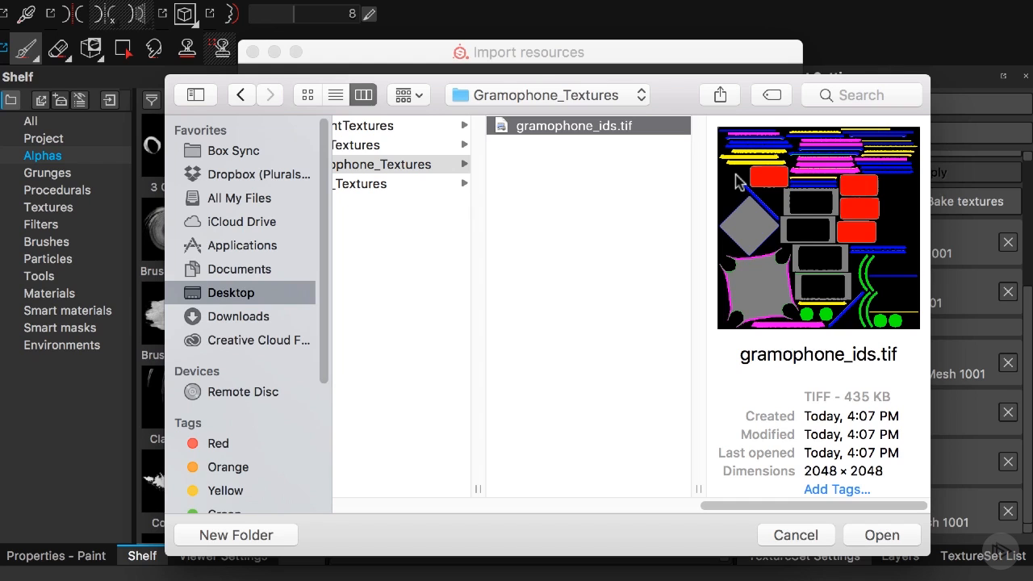
{"action": "left_click", "coordinate": [874, 539]}
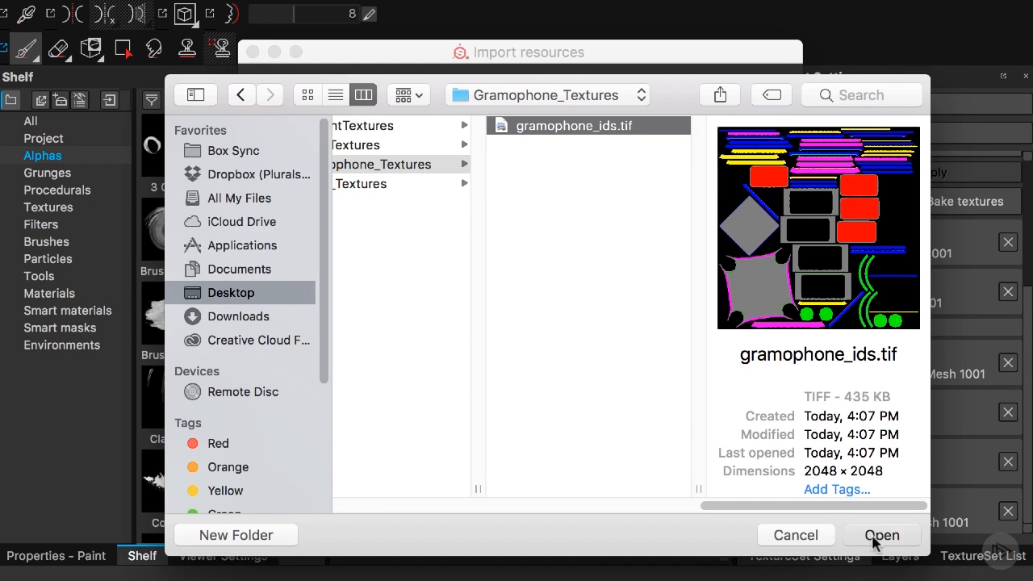
Define gramophone_ids.tif as a texture and import it into the current session
{"action": "left_click", "coordinate": [708, 160]}
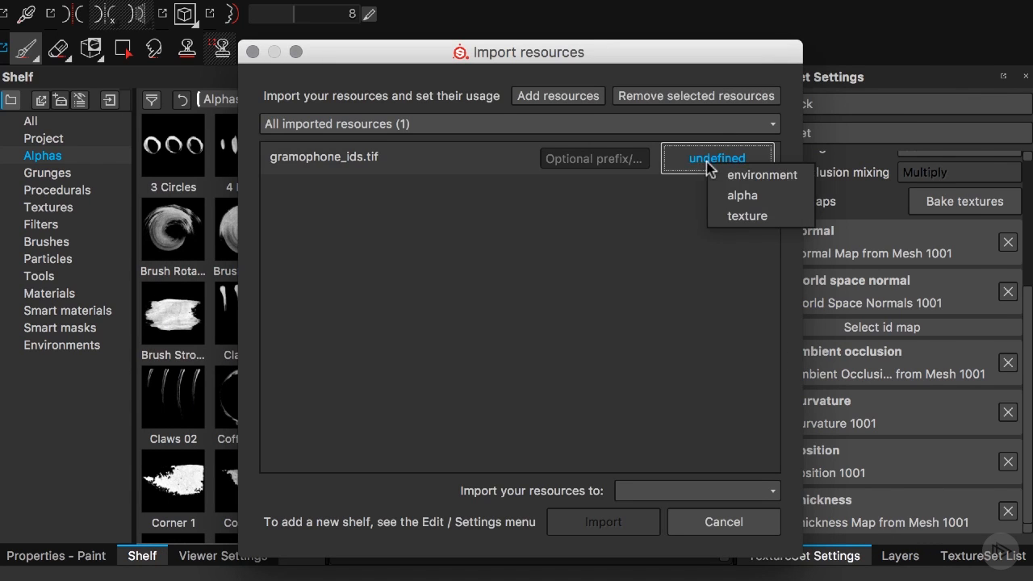
{"action": "left_click", "coordinate": [744, 216]}
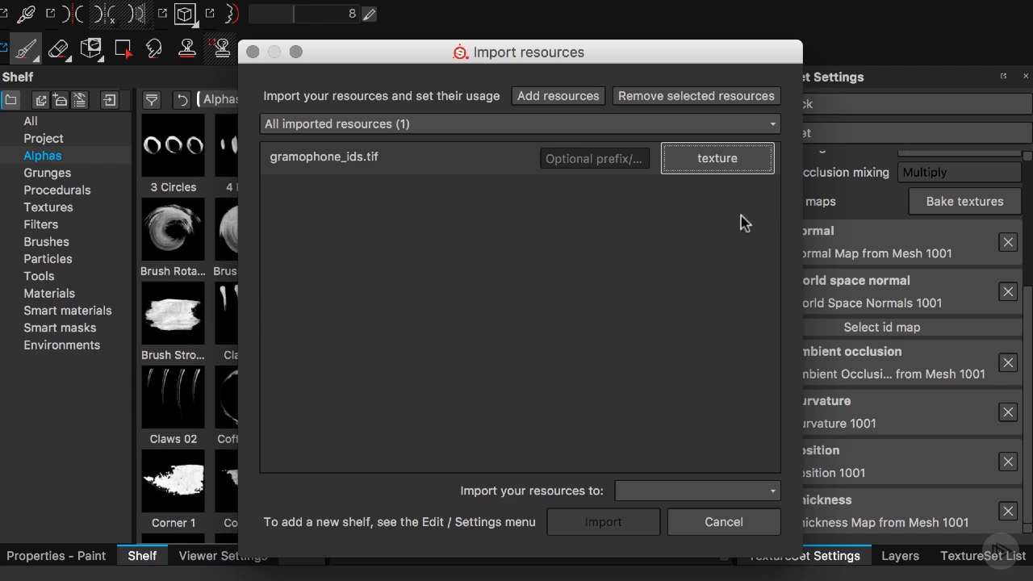
{"action": "left_click", "coordinate": [676, 492]}
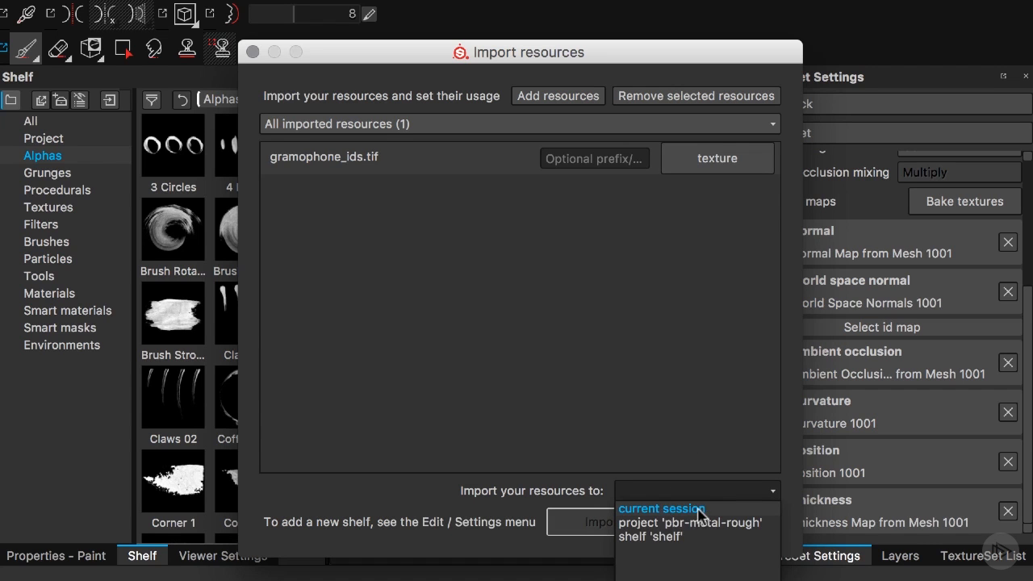
{"action": "left_click", "coordinate": [699, 510]}
{"action": "left_click", "coordinate": [623, 523]}
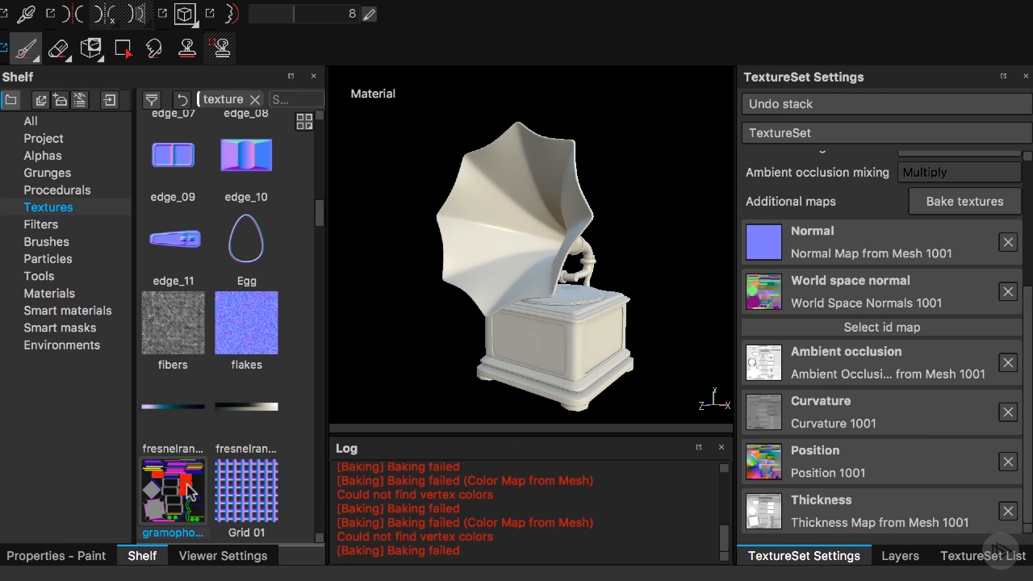
Assign the gramophone_ids texture to the texture set's ID map slot, finding it with the search "texture, gra"
{"action": "left_click_drag", "start_coordinate": [188, 484], "coordinate": [848, 323]}
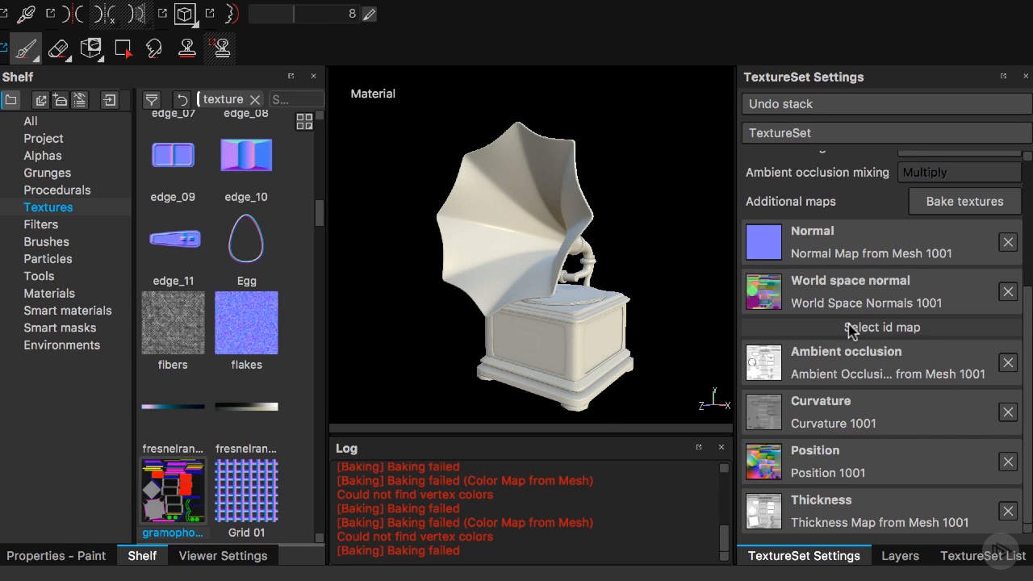
{"action": "left_click", "coordinate": [908, 329]}
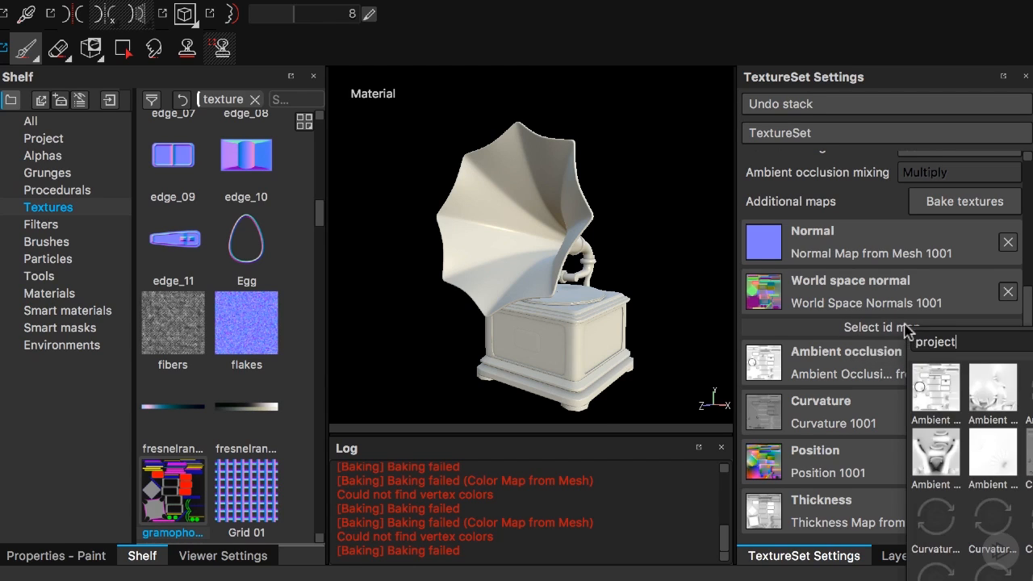
{"action": "key", "text": "BackSpace"}
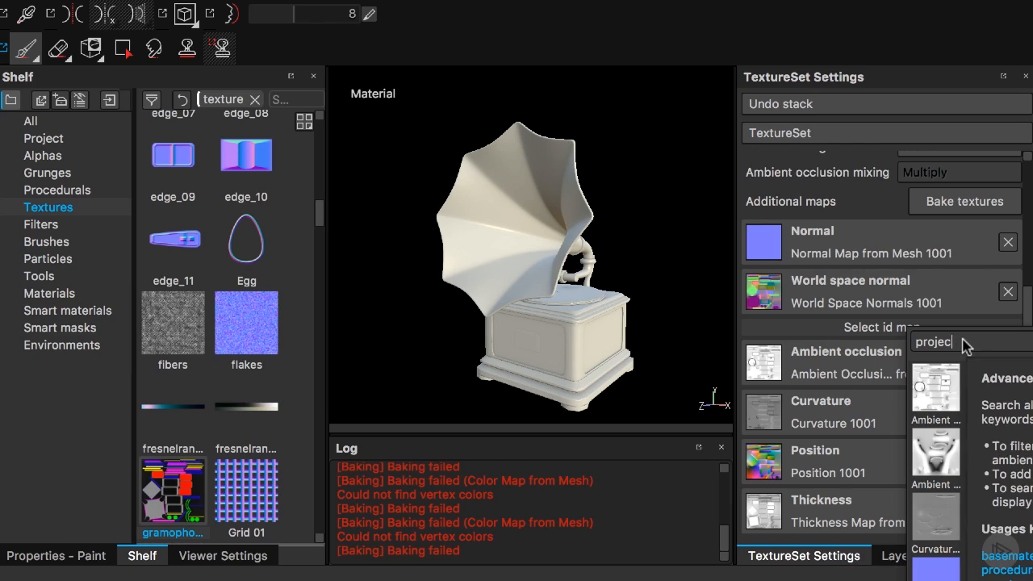
{"action": "key", "text": "BackSpace"}
{"action": "key", "text": "BackSpace"}
{"action": "key", "text": "BackSpace"}
{"action": "key", "text": "BackSpace"}
{"action": "key", "text": "BackSpace"}
{"action": "key", "text": "BackSpace"}
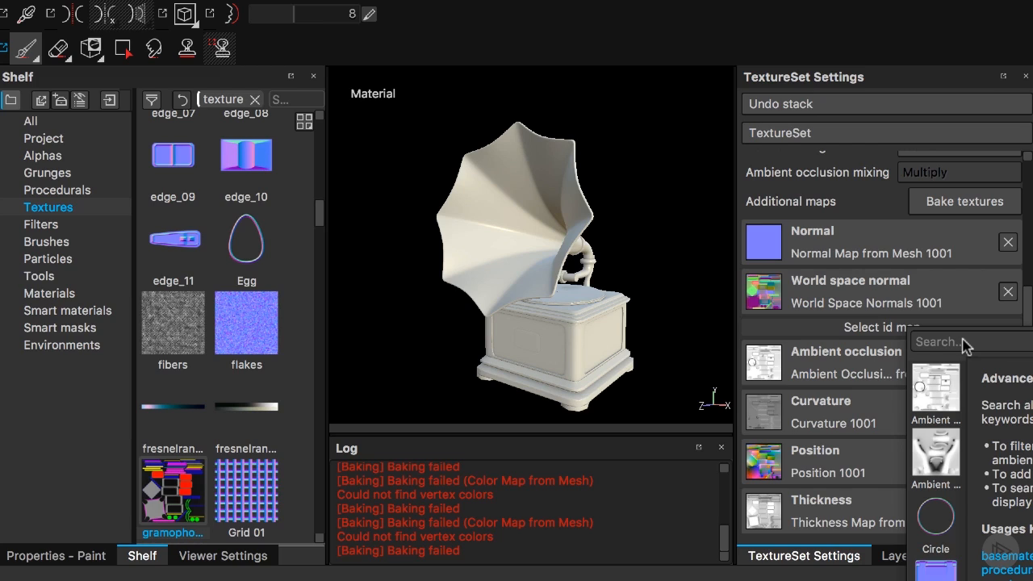
{"action": "type", "text": "texture, gra"}
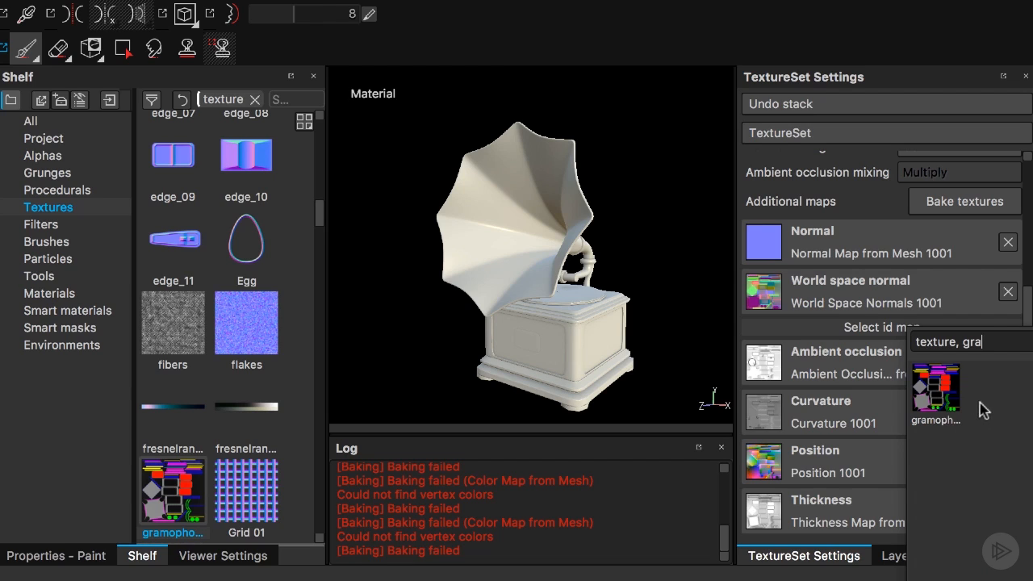
{"action": "left_click", "coordinate": [938, 388]}
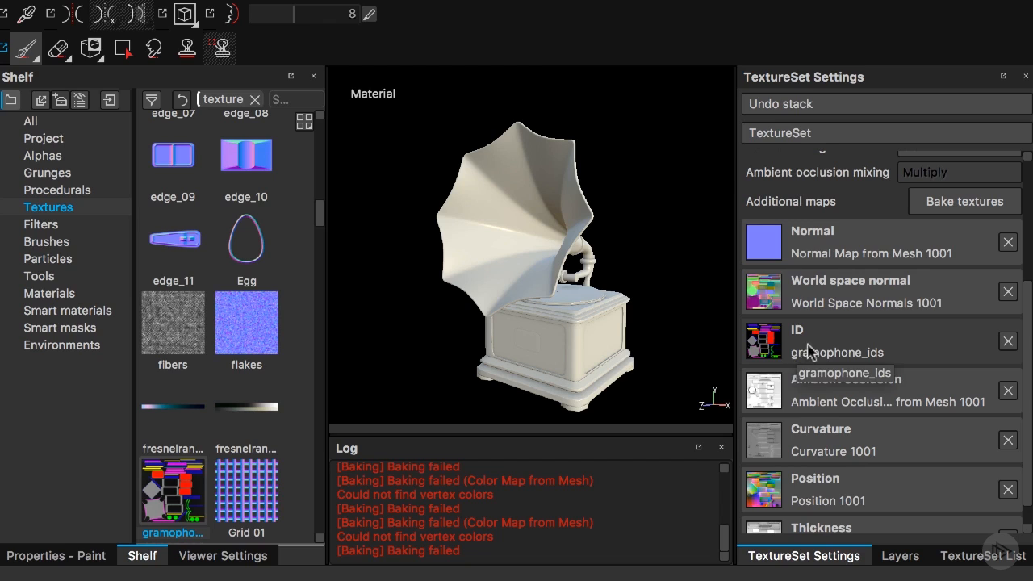
Add a fill effect to Layer 1 and set its base color to pure red
{"action": "left_click", "coordinate": [904, 553]}
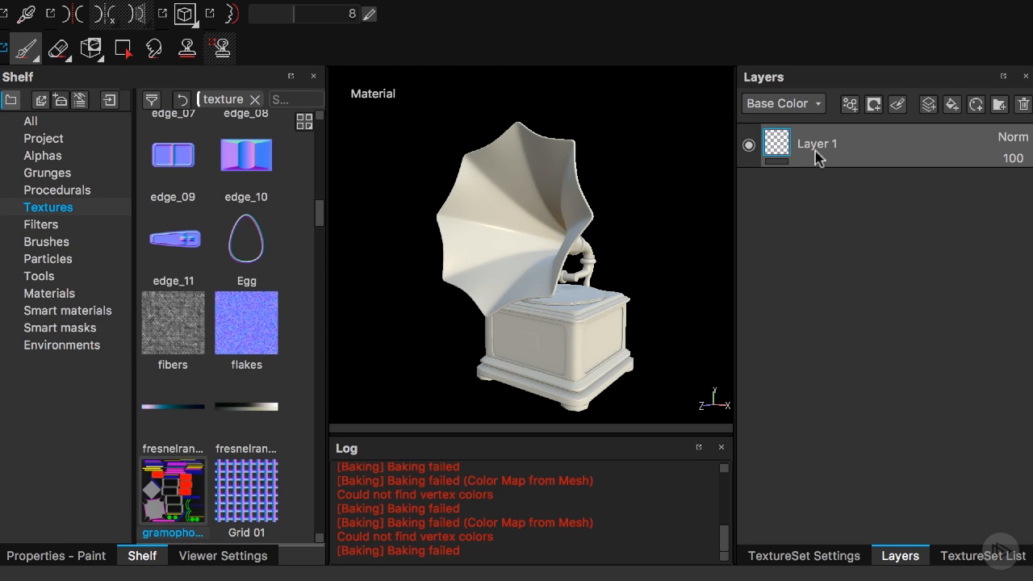
{"action": "left_click", "coordinate": [850, 104]}
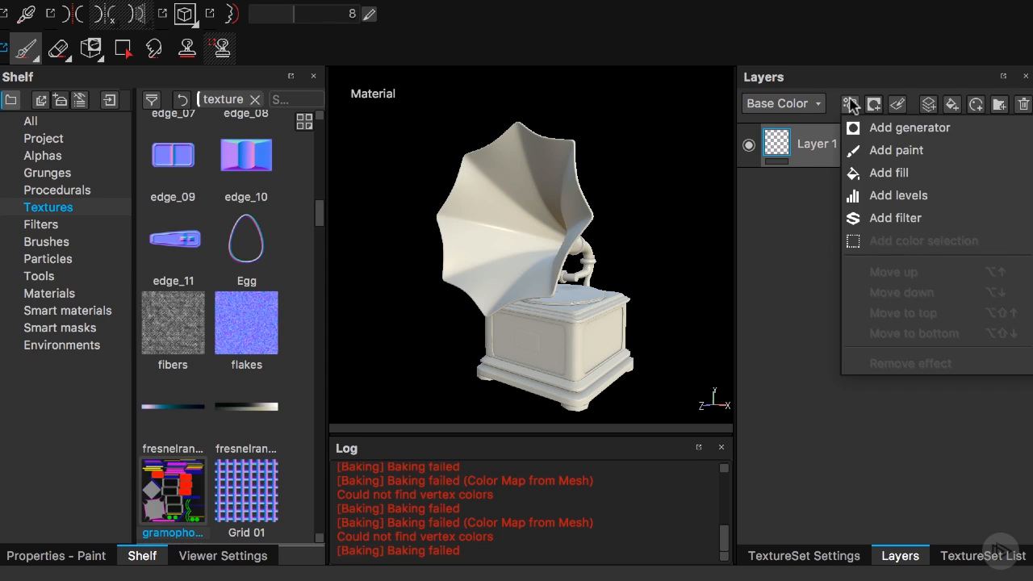
{"action": "left_click", "coordinate": [879, 171]}
{"action": "left_click", "coordinate": [46, 557]}
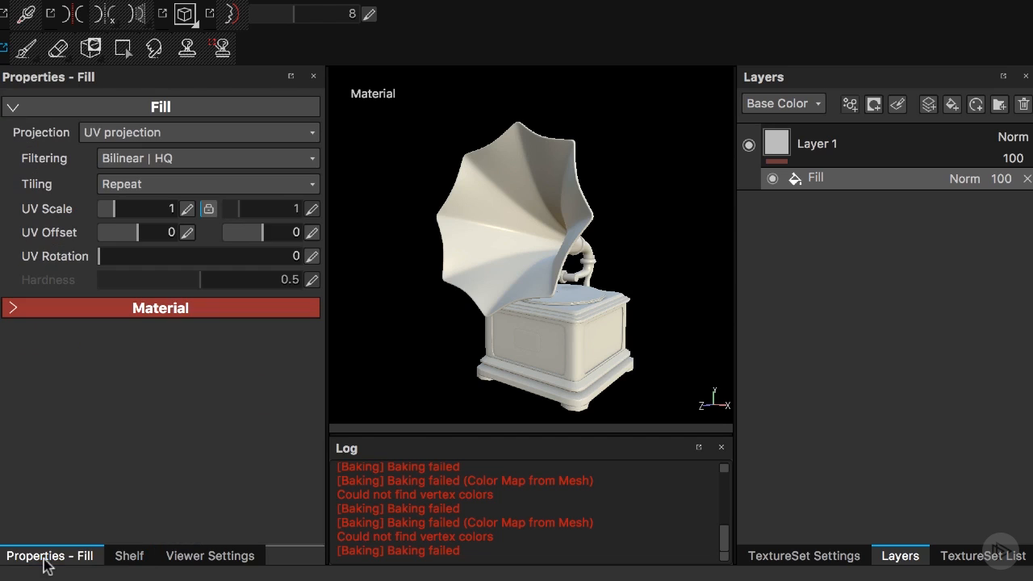
{"action": "left_click", "coordinate": [161, 311]}
{"action": "left_click", "coordinate": [157, 450]}
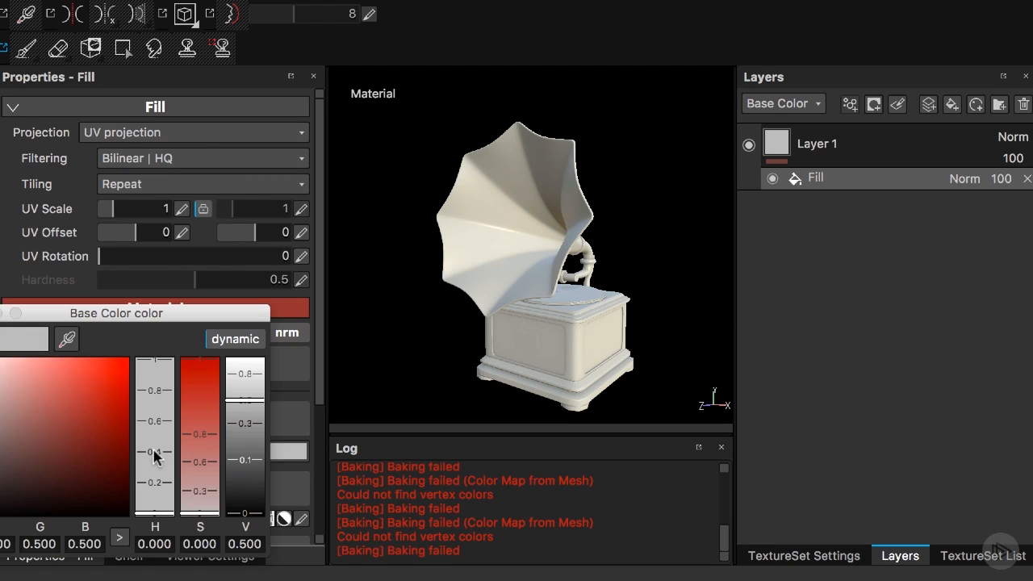
{"action": "left_click", "coordinate": [126, 363]}
{"action": "left_click_drag", "start_coordinate": [147, 323], "coordinate": [366, 254]}
{"action": "left_click", "coordinate": [189, 247]}
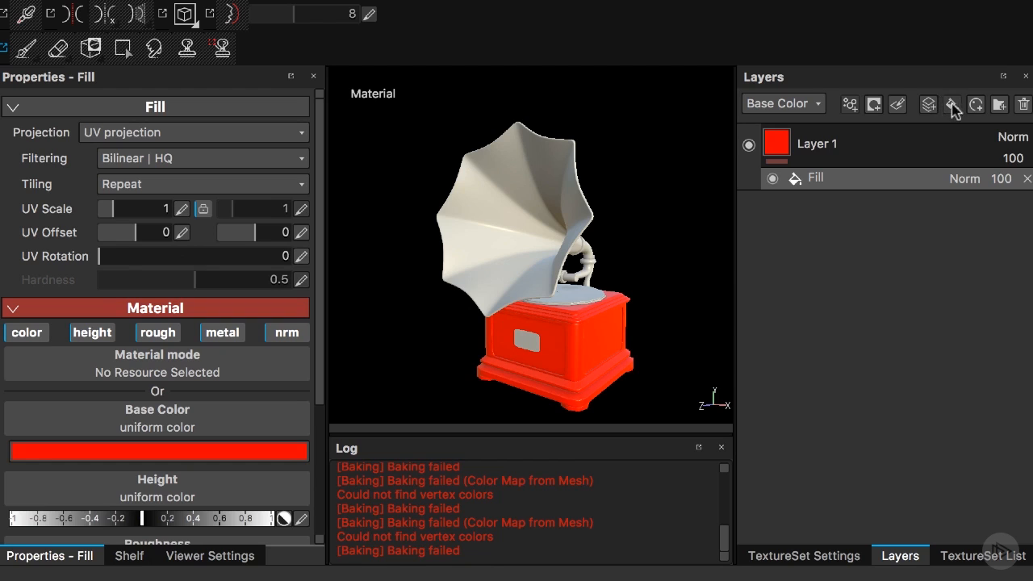
Create a new layer above Layer 1, add a fill effect to it, and set its base color to bright blue
{"action": "left_click", "coordinate": [928, 104]}
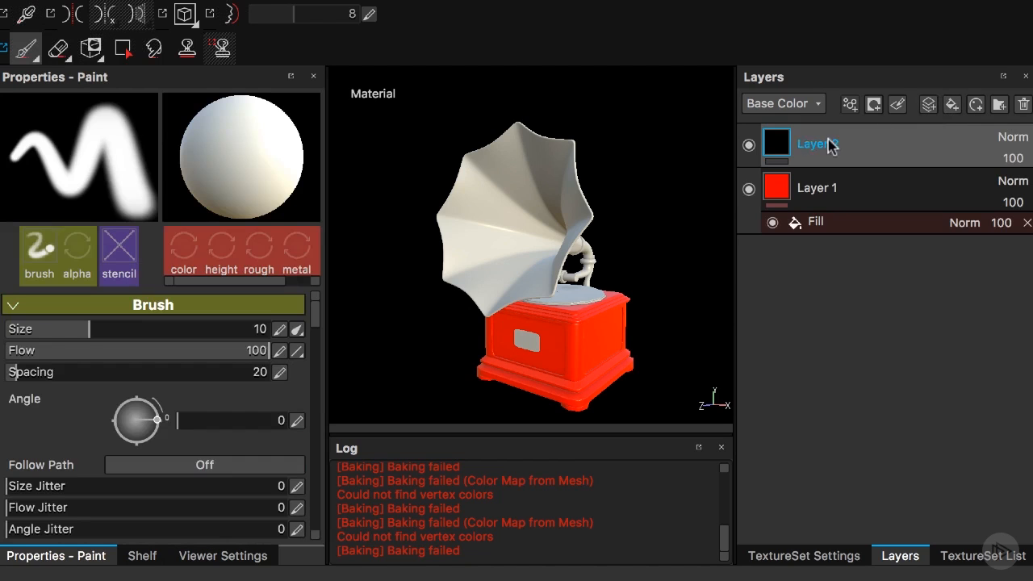
{"action": "left_click", "coordinate": [873, 104]}
{"action": "left_click", "coordinate": [879, 174]}
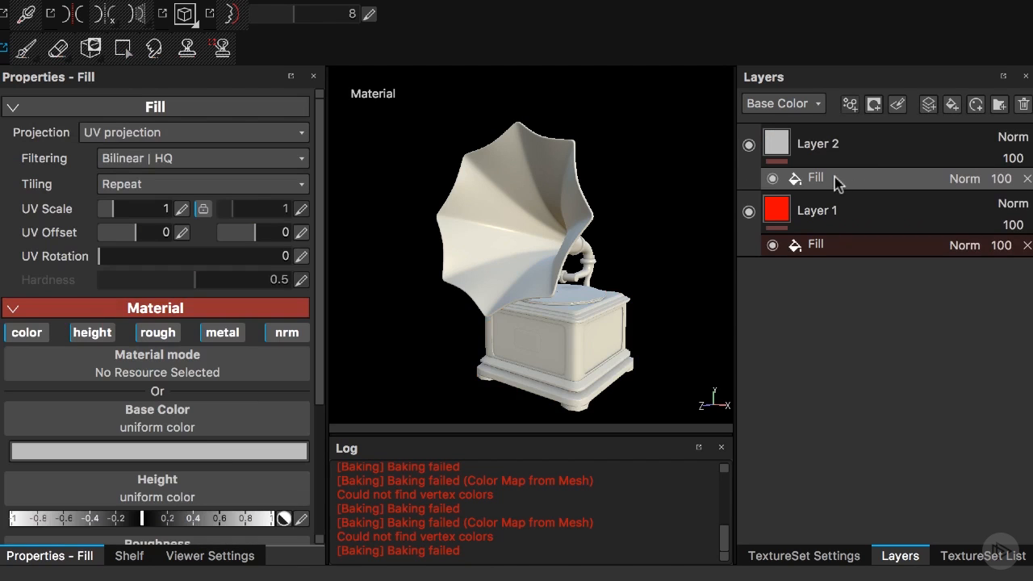
{"action": "left_click", "coordinate": [209, 449]}
{"action": "left_click_drag", "start_coordinate": [248, 326], "coordinate": [399, 208]}
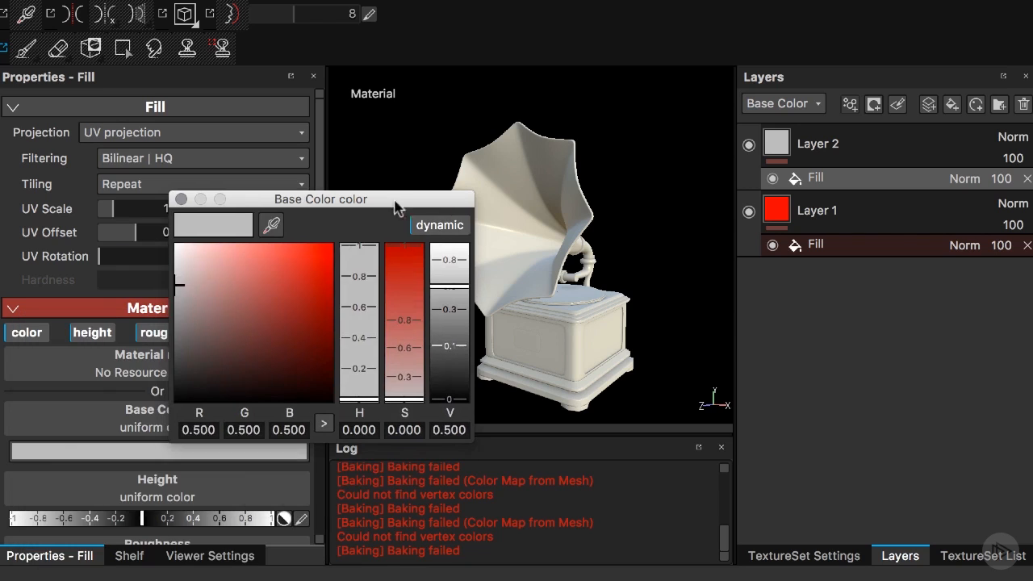
{"action": "left_click", "coordinate": [287, 278]}
{"action": "left_click", "coordinate": [352, 311]}
{"action": "left_click", "coordinate": [352, 309]}
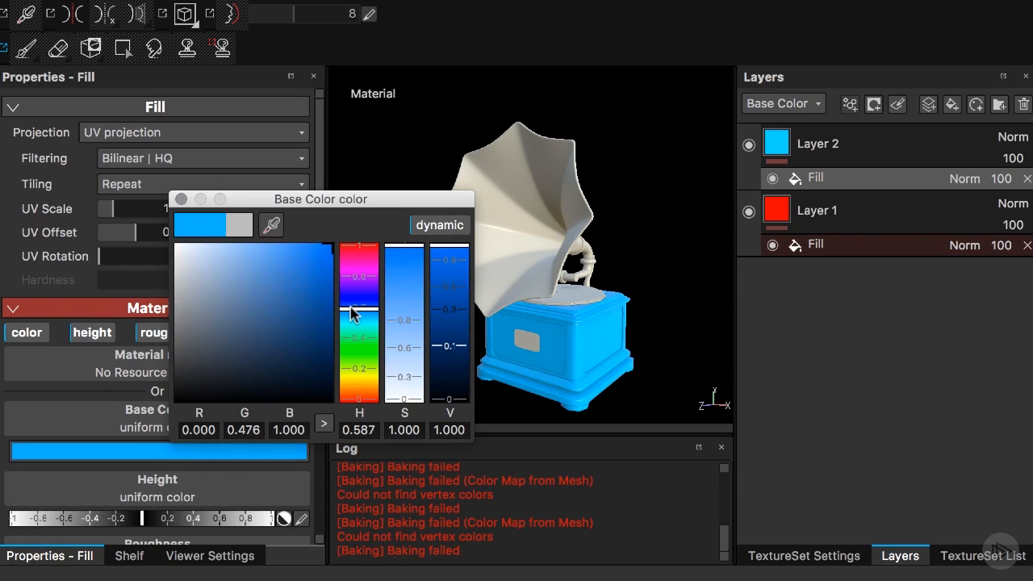
{"action": "left_click_drag", "start_coordinate": [367, 312], "coordinate": [368, 307]}
{"action": "left_click", "coordinate": [181, 200]}
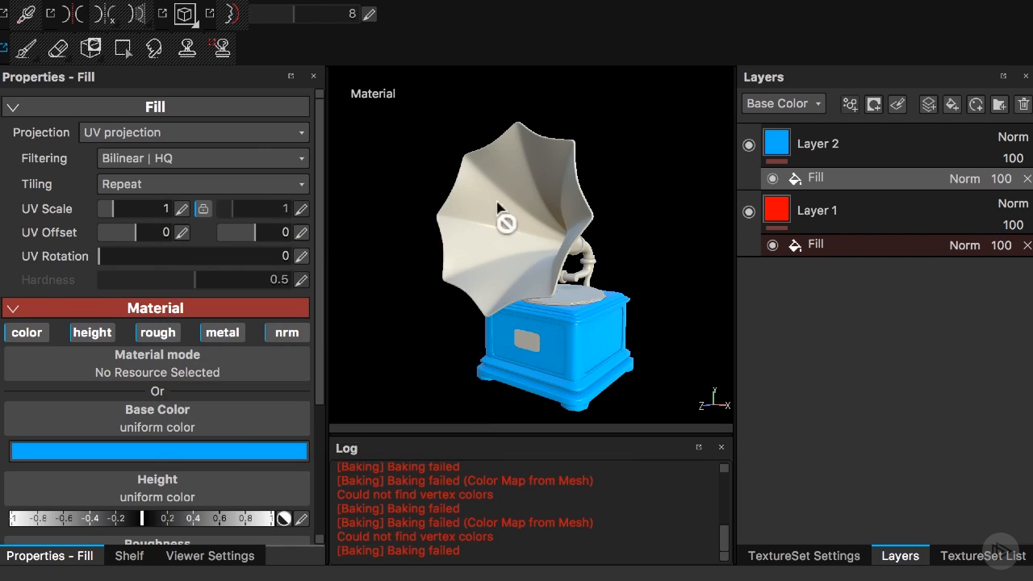
Add a white mask to the blue Layer 2 and put a color selection effect on that mask
{"action": "left_click", "coordinate": [778, 146]}
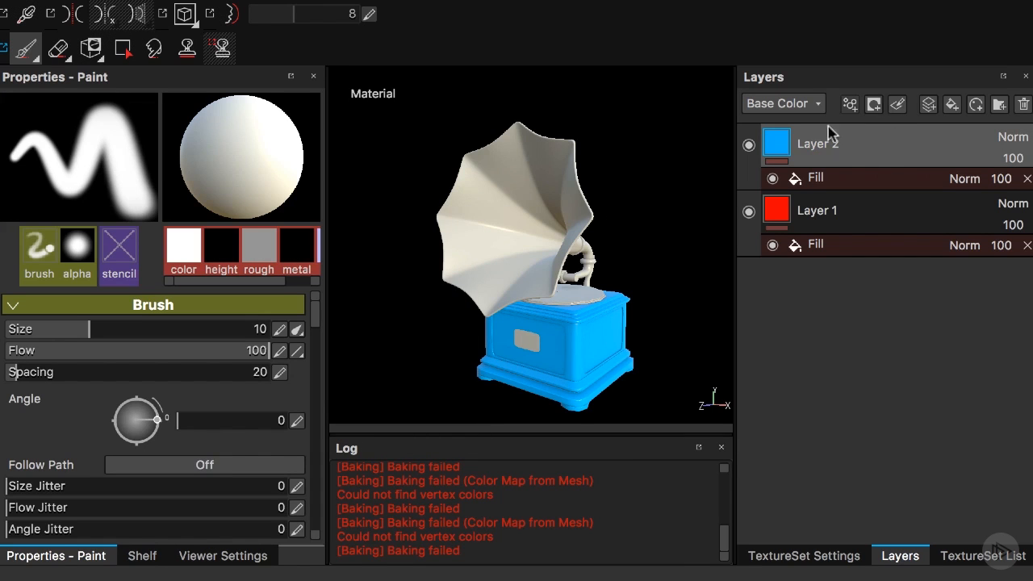
{"action": "left_click", "coordinate": [876, 106]}
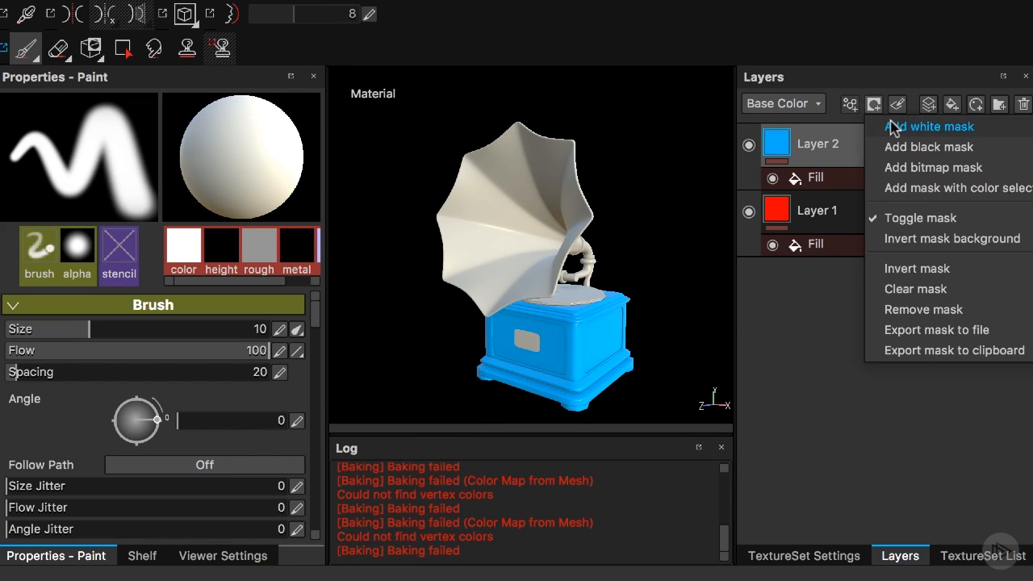
{"action": "left_click", "coordinate": [893, 129]}
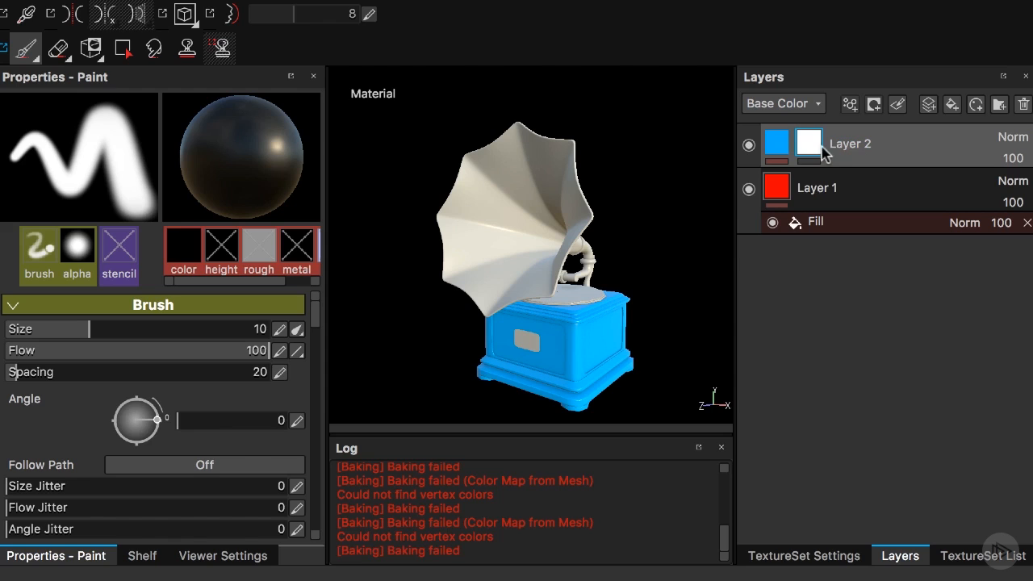
{"action": "left_click", "coordinate": [851, 105]}
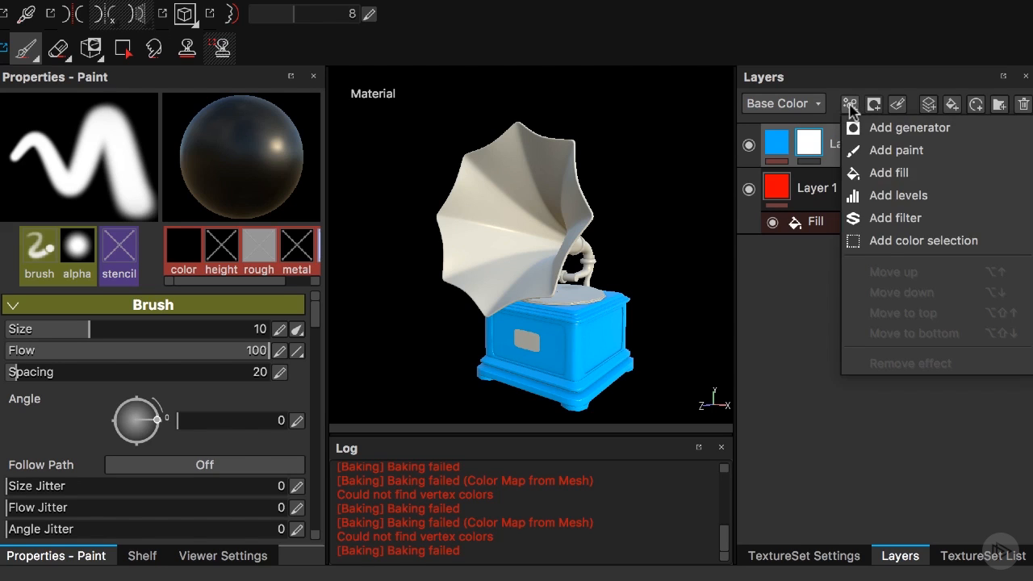
{"action": "left_click", "coordinate": [901, 241]}
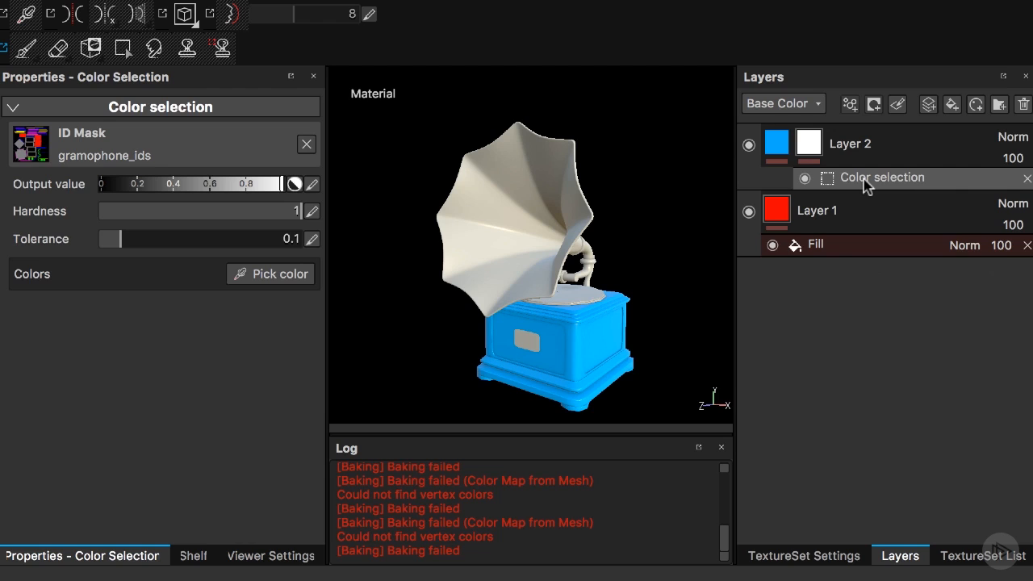
{"action": "left_click_drag", "start_coordinate": [640, 396], "coordinate": [638, 357], "text": "alt"}
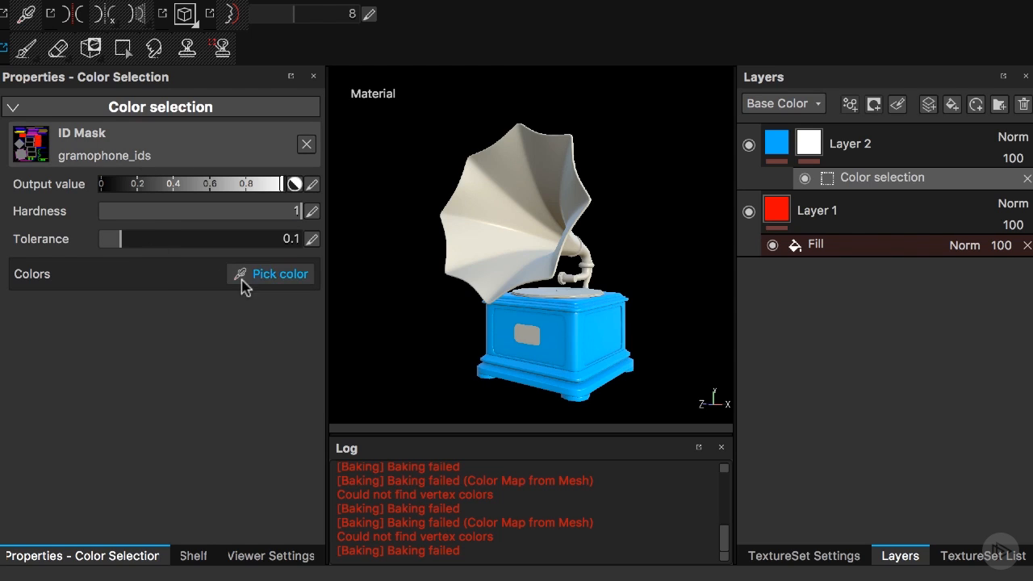
Pick the side panels' red and the bottom plinth's magenta from the ID map for Layer 2's color selection, with an output value of 0
{"action": "left_click", "coordinate": [283, 279]}
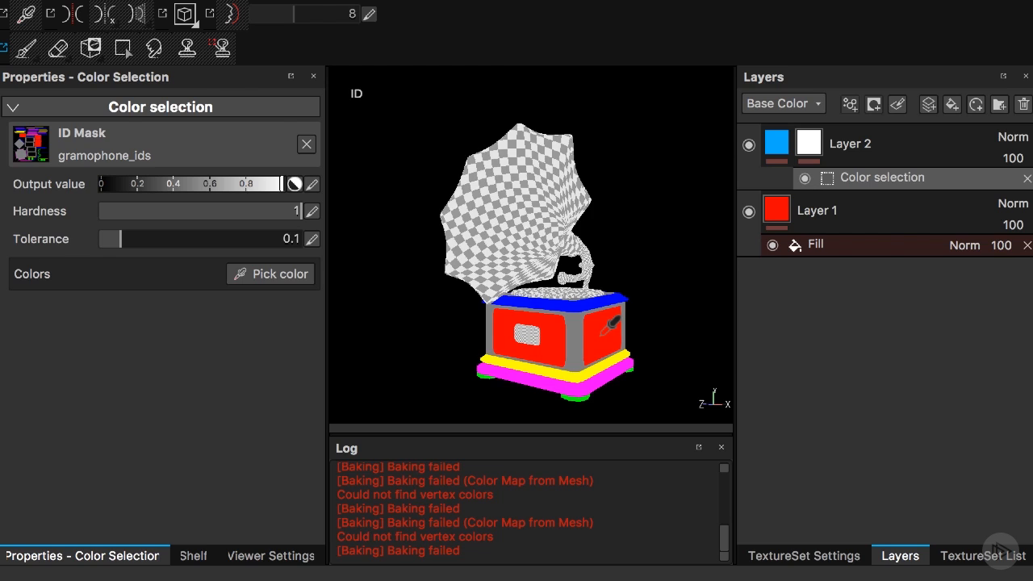
{"action": "left_click", "coordinate": [603, 331]}
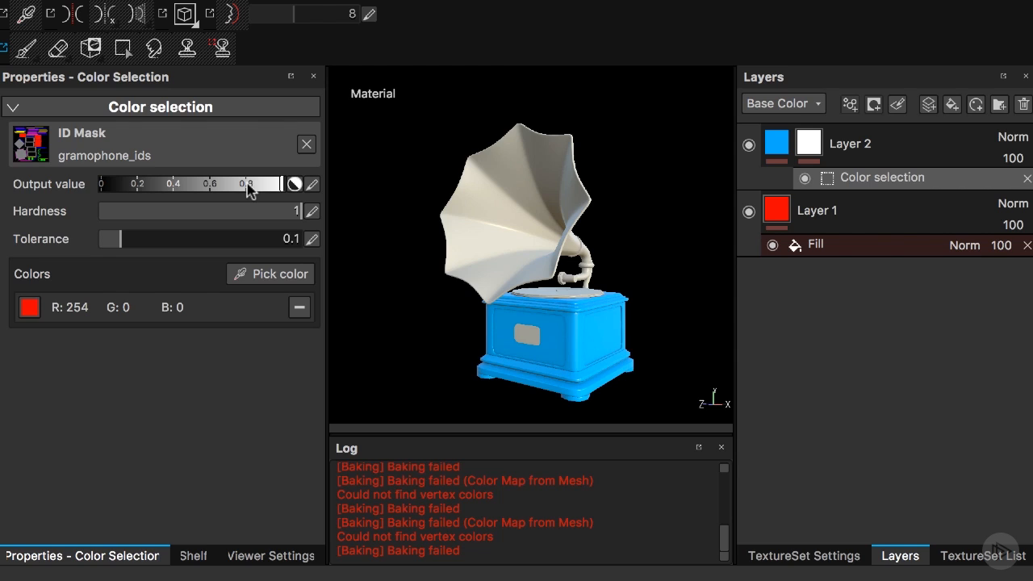
{"action": "left_click_drag", "start_coordinate": [248, 189], "coordinate": [58, 191]}
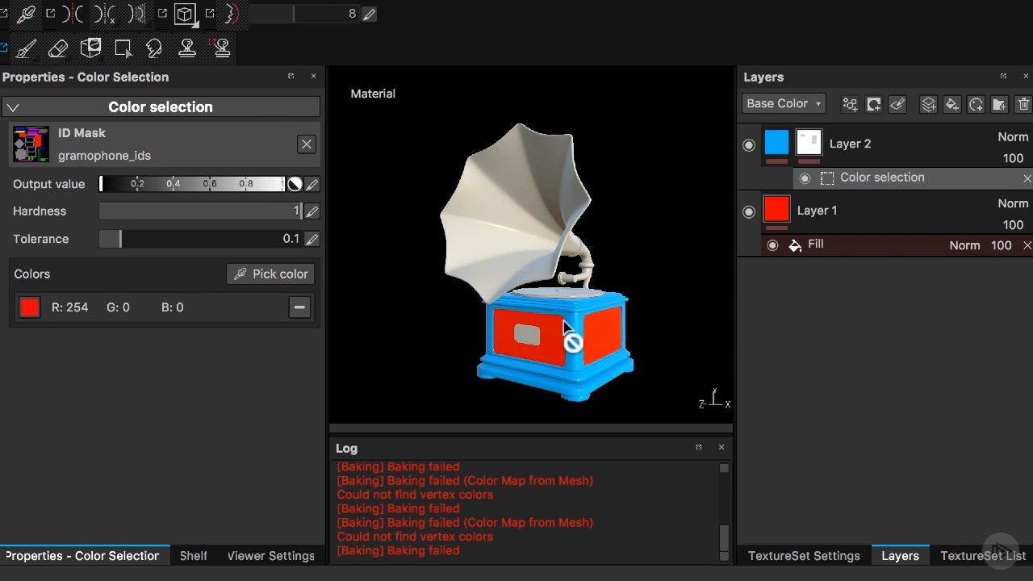
{"action": "left_click", "coordinate": [257, 274]}
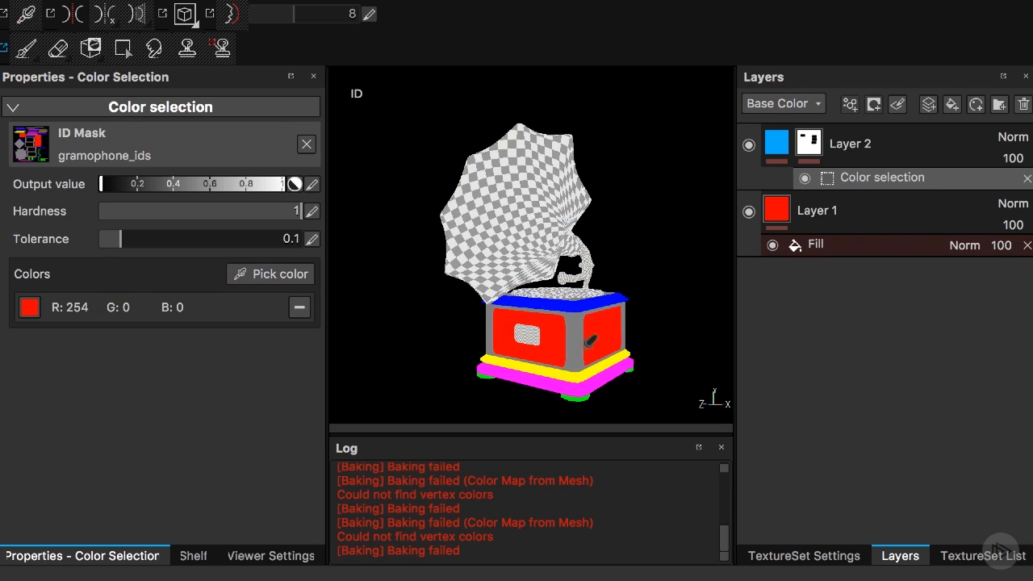
{"action": "left_click", "coordinate": [579, 374]}
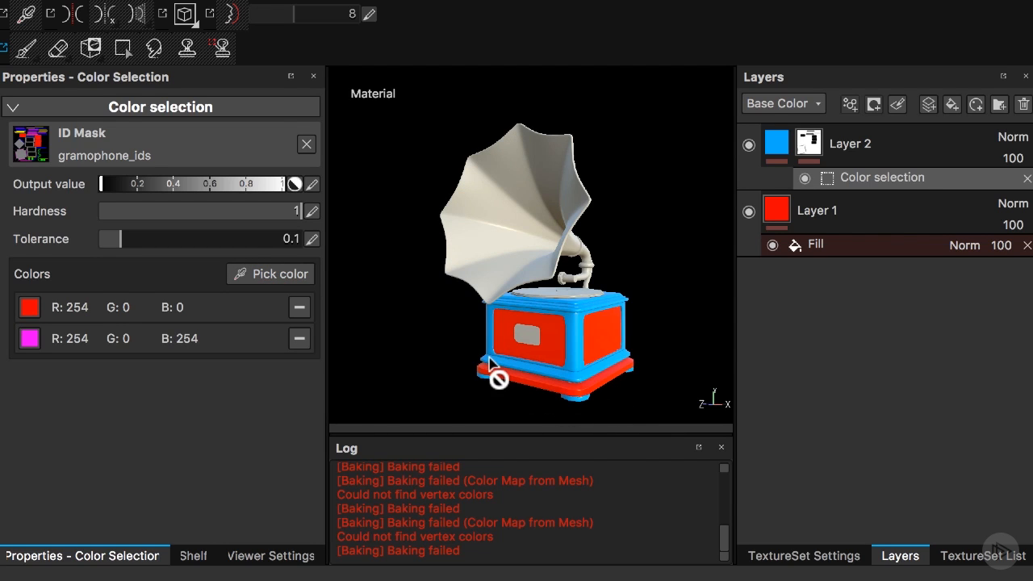
Set the color selection's hardness to 0 and tolerance to 0.8, and toggle the effect off and on to check the mask
{"action": "left_click_drag", "start_coordinate": [279, 212], "coordinate": [70, 233]}
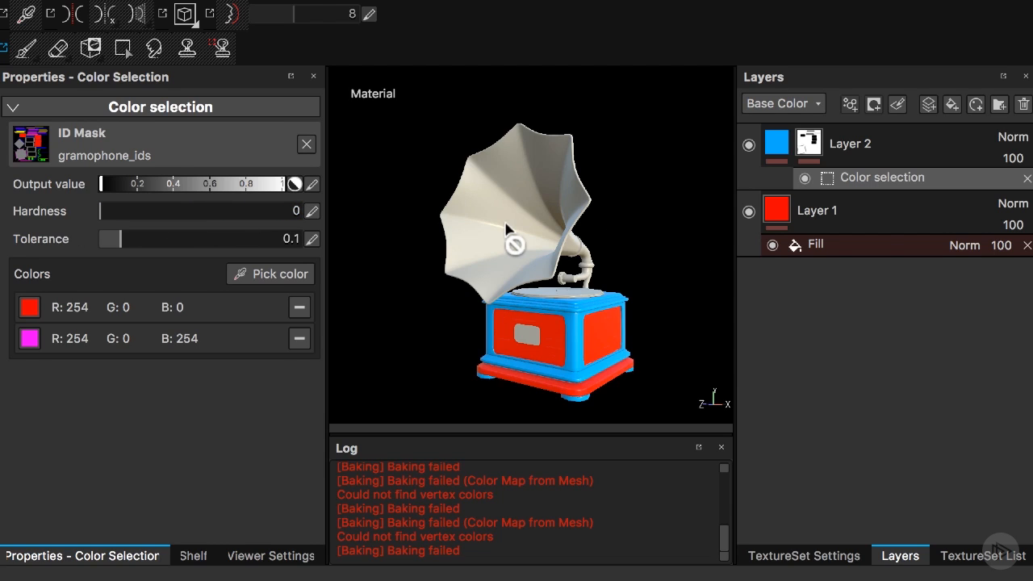
{"action": "left_click_drag", "start_coordinate": [127, 242], "coordinate": [261, 244]}
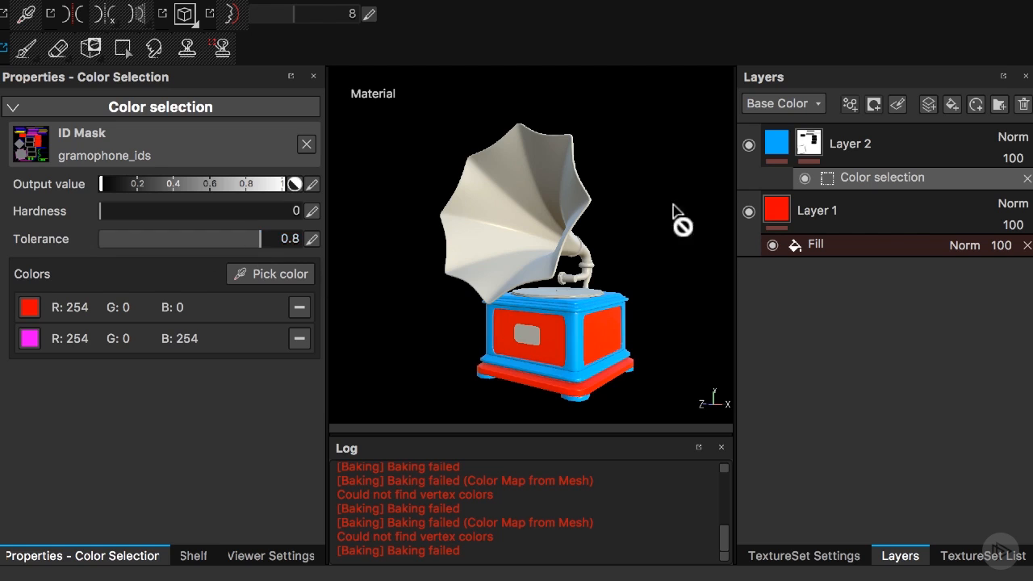
{"action": "left_click", "coordinate": [807, 145]}
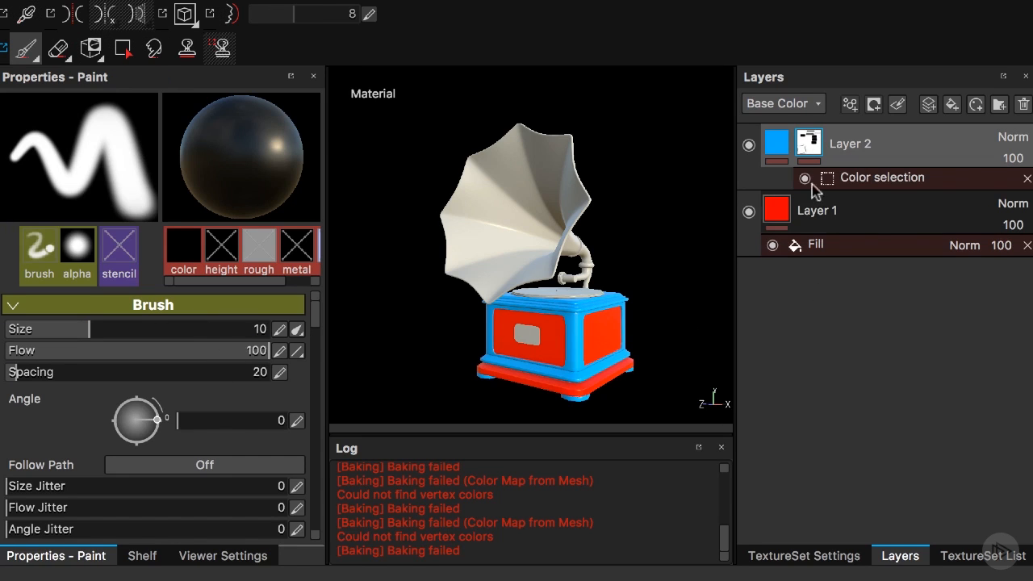
{"action": "left_click", "coordinate": [805, 178]}
{"action": "left_click", "coordinate": [806, 178]}
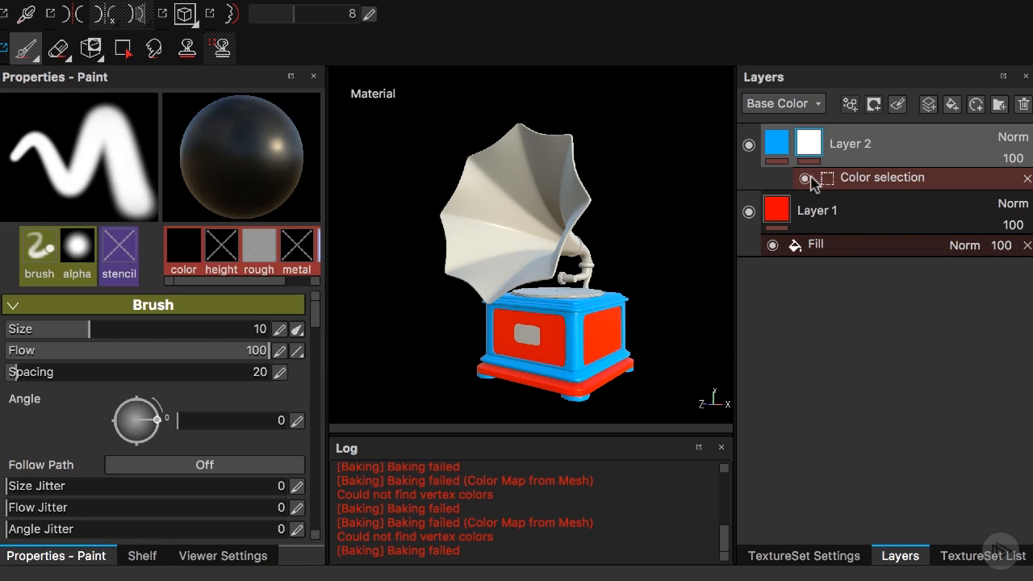
{"action": "left_click", "coordinate": [879, 184]}
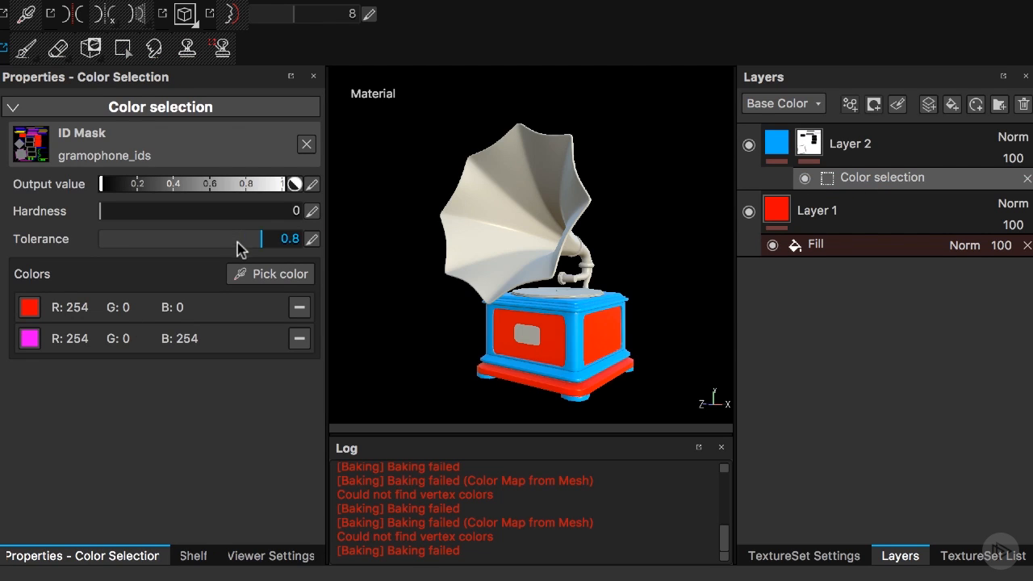
Try a color selection tolerance of 1 and raise the hardness to 0.88 to compare the effect on the cabinet
{"action": "left_click_drag", "start_coordinate": [238, 247], "coordinate": [323, 242]}
{"action": "scroll", "coordinate": [553, 386], "scroll_direction": "up", "scroll_amount": 3}
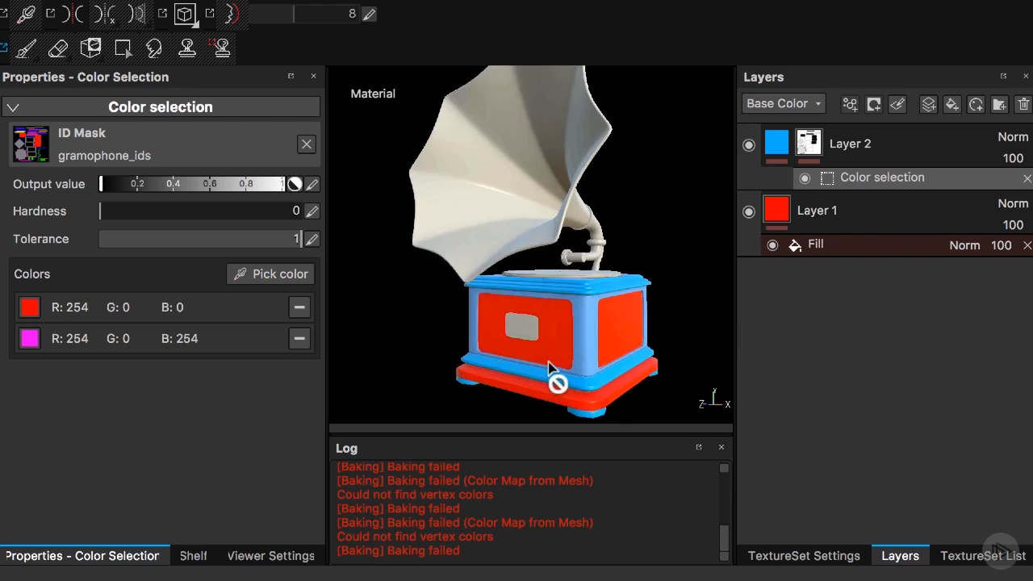
{"action": "scroll", "coordinate": [548, 361], "scroll_direction": "up", "scroll_amount": 1}
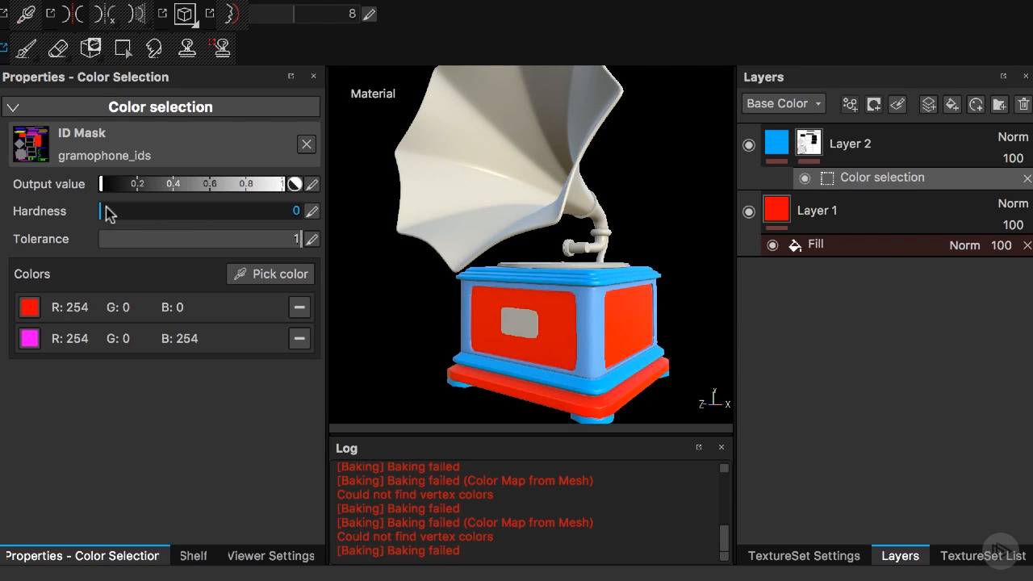
{"action": "left_click_drag", "start_coordinate": [109, 211], "coordinate": [286, 209]}
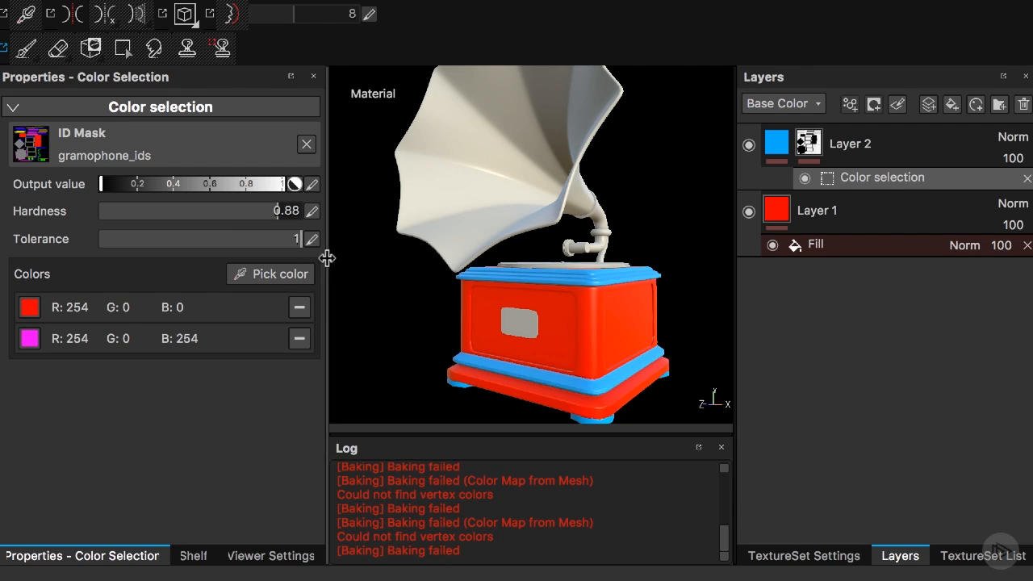
Set the color selection's hardness to 0 and its tolerance to 0.01, and view the whole gramophone
{"action": "left_click_drag", "start_coordinate": [251, 211], "coordinate": [74, 213]}
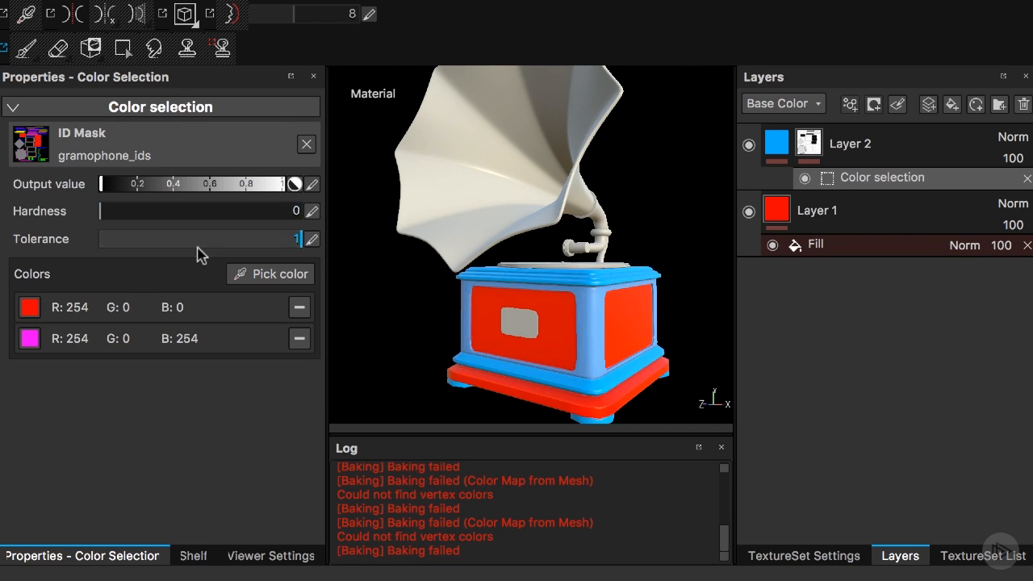
{"action": "mouse_move", "coordinate": [113, 246]}
{"action": "left_mouse_down"}
{"action": "mouse_move", "coordinate": [120, 239]}
{"action": "mouse_move", "coordinate": [101, 238]}
{"action": "left_mouse_up"}
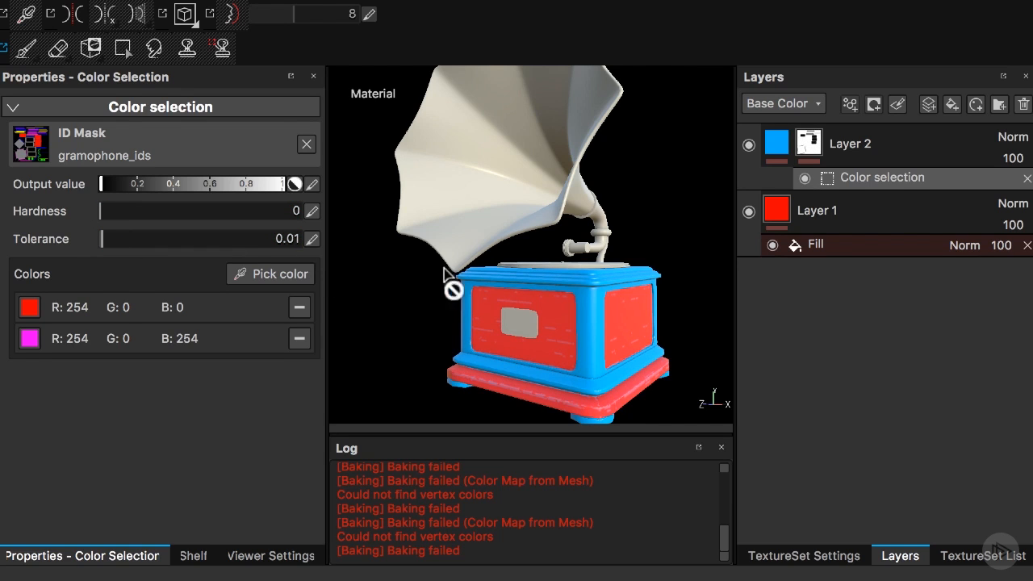
{"action": "scroll", "coordinate": [460, 278], "scroll_direction": "down", "scroll_amount": 3}
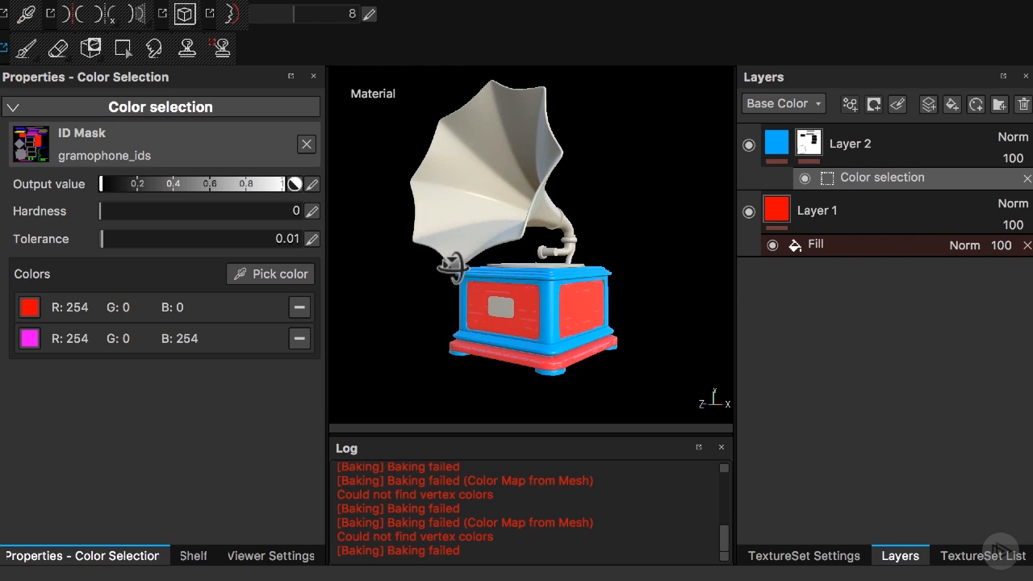
{"action": "left_click_drag", "start_coordinate": [457, 269], "coordinate": [457, 287], "text": "alt"}
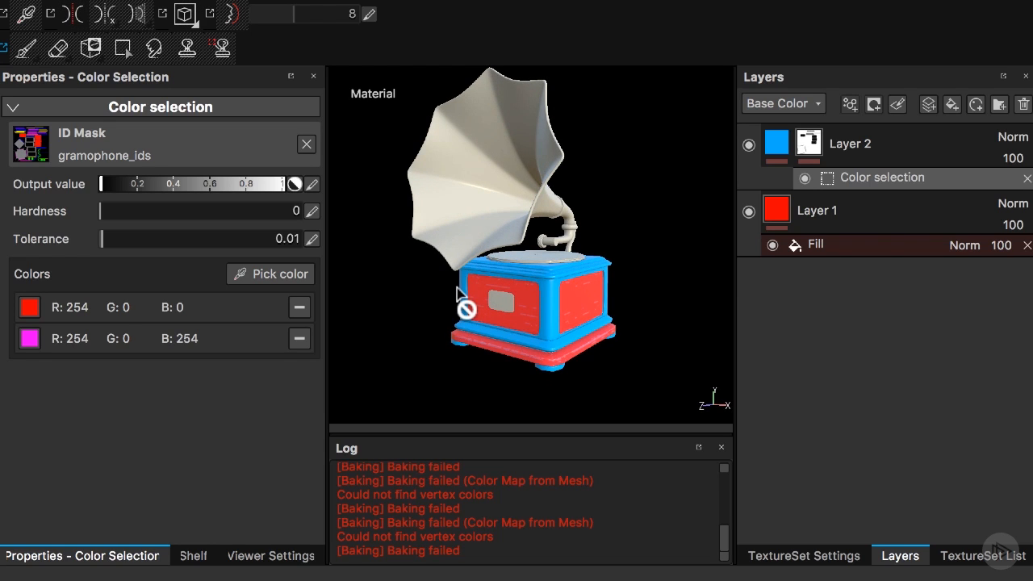